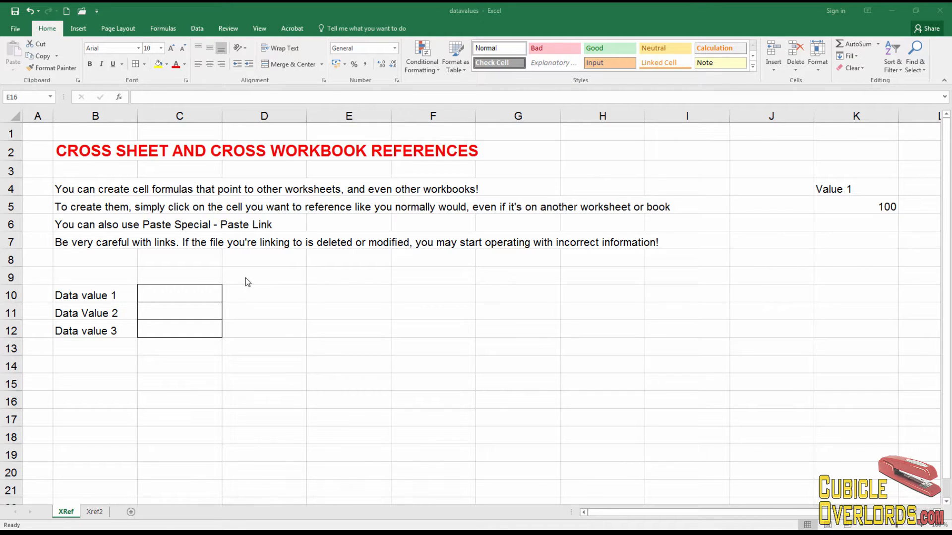
Enter a formula in E10 that references K5 on the same sheet, and clear the cell again.
{"action": "left_click", "coordinate": [64, 261]}
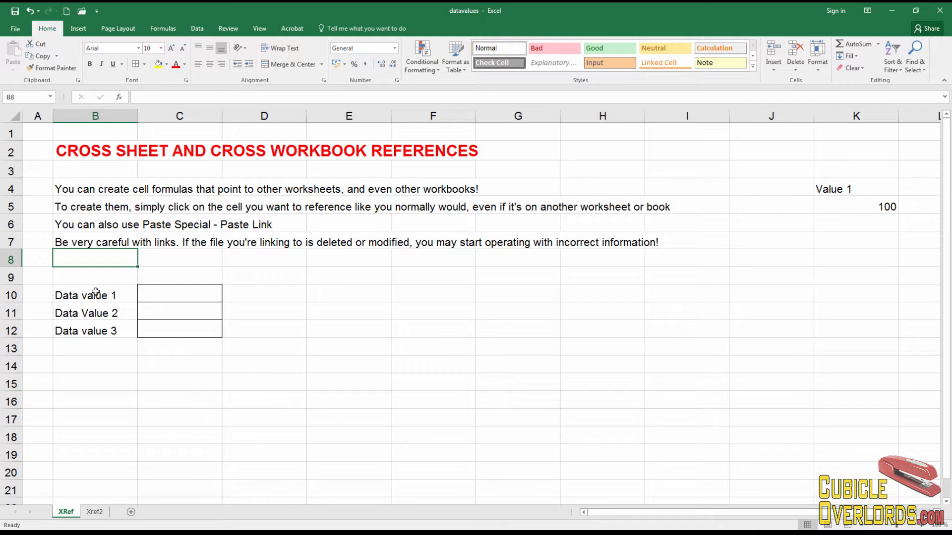
{"action": "left_click", "coordinate": [276, 350]}
{"action": "left_click", "coordinate": [378, 308]}
{"action": "left_click", "coordinate": [378, 298]}
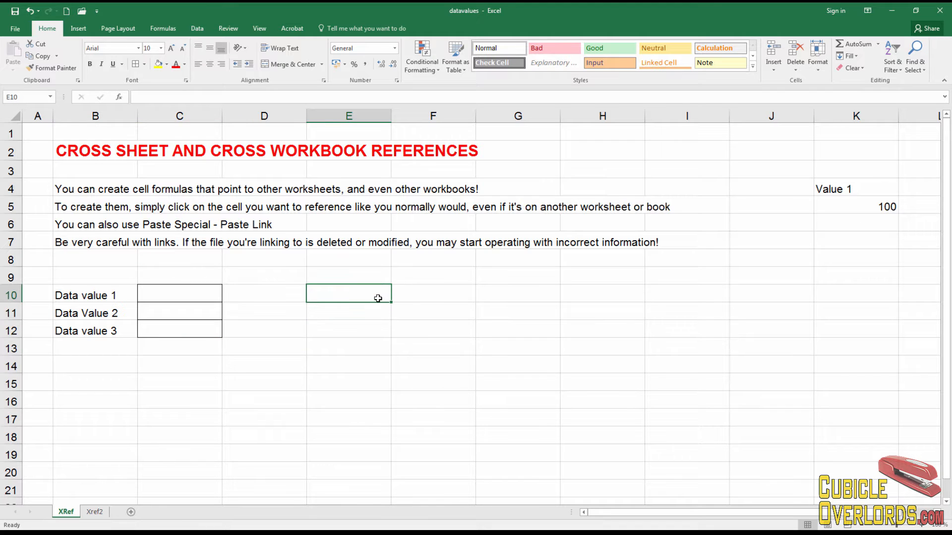
{"action": "type", "text": "="}
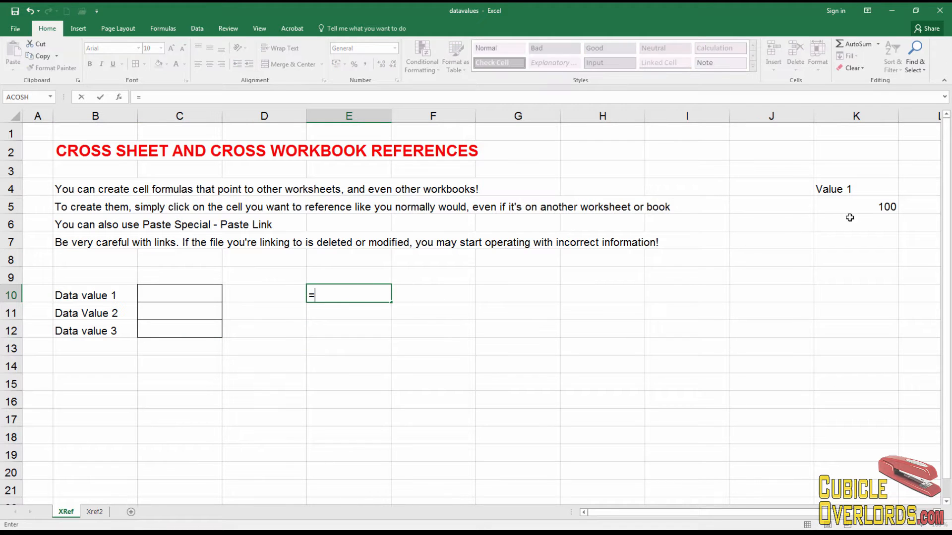
{"action": "left_click", "coordinate": [862, 209]}
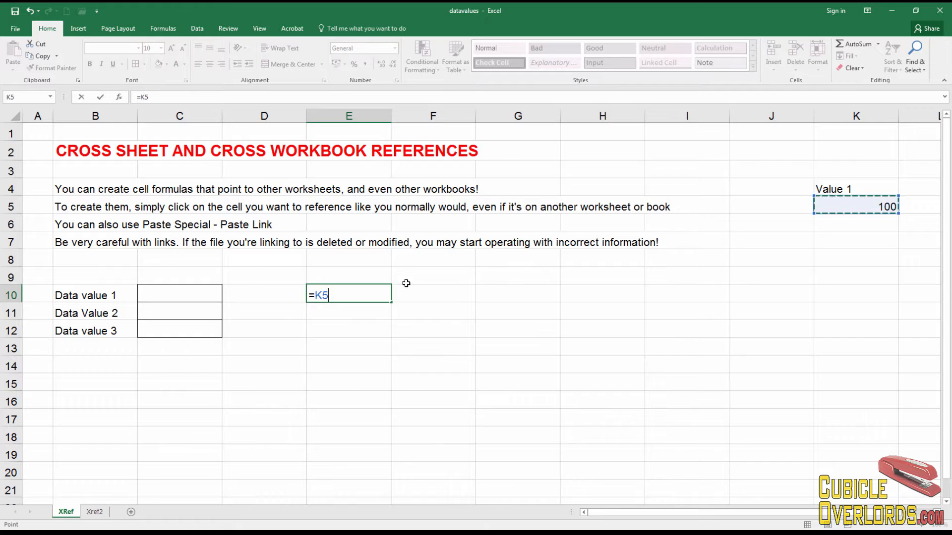
{"action": "key", "text": "Return"}
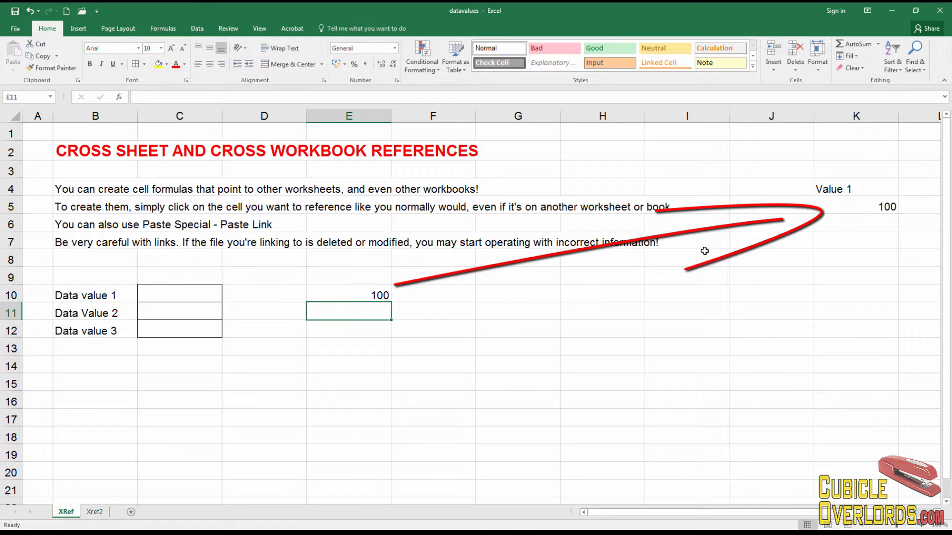
{"action": "left_click", "coordinate": [377, 294]}
{"action": "key", "text": "Delete"}
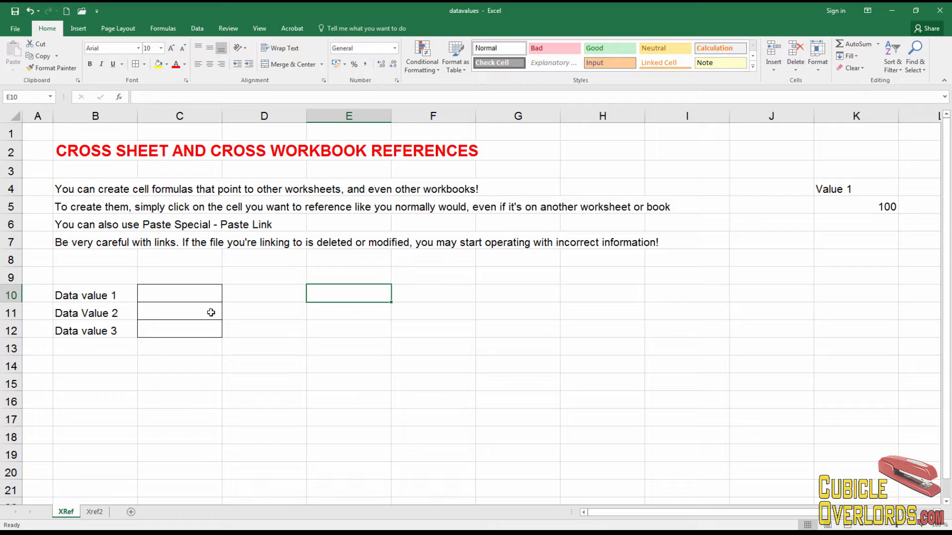
Fill the Data value 1 cell C10 with the formula =K5 and compare it with its source cell.
{"action": "left_click", "coordinate": [197, 291]}
{"action": "type", "text": "="}
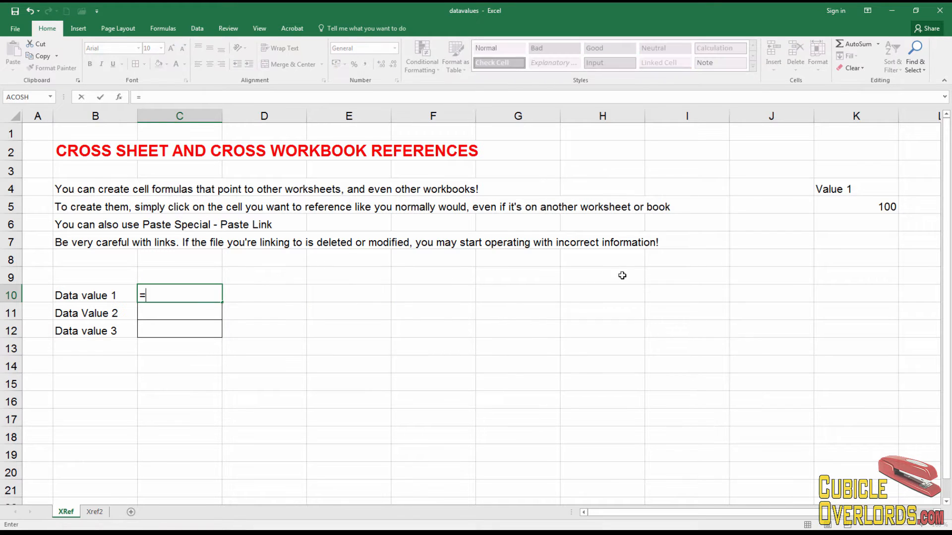
{"action": "type", "text": "K5"}
{"action": "key", "text": "Return"}
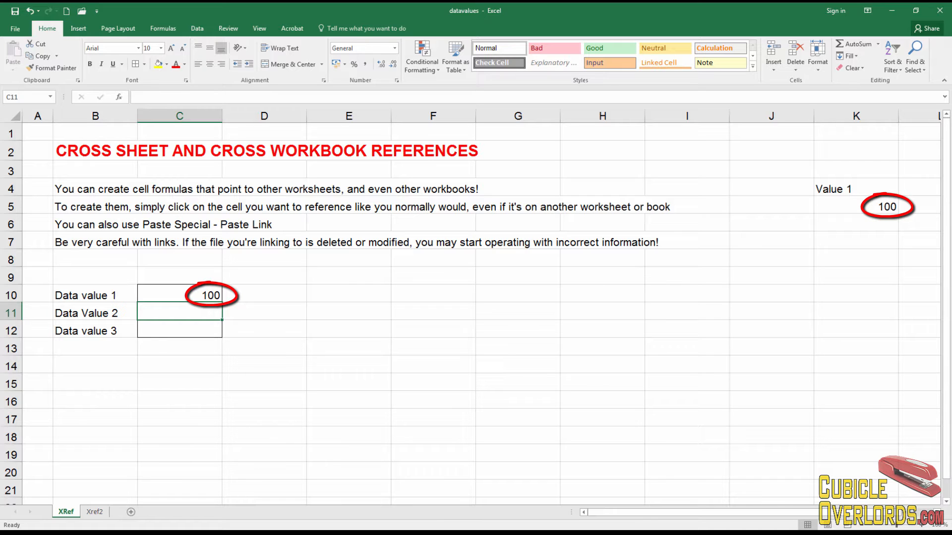
{"action": "left_click", "coordinate": [845, 205]}
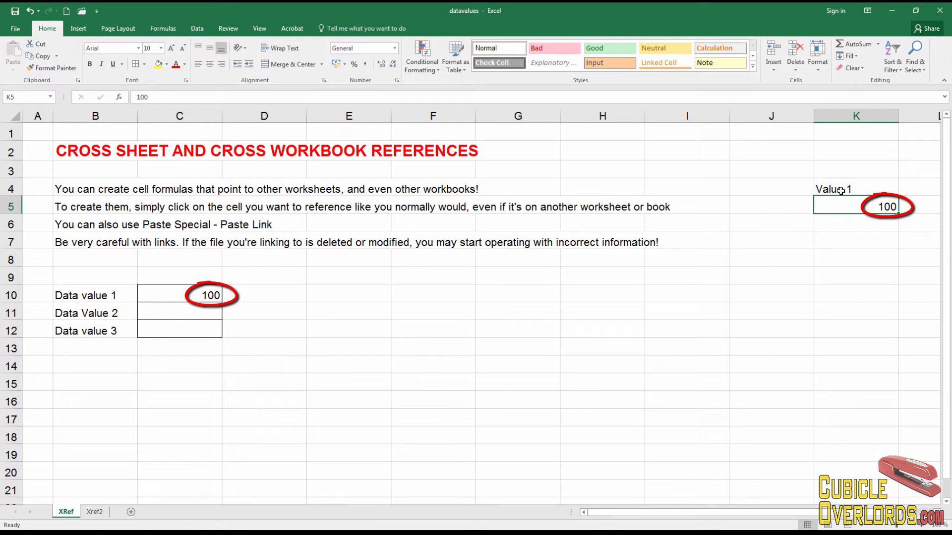
{"action": "left_click", "coordinate": [182, 296]}
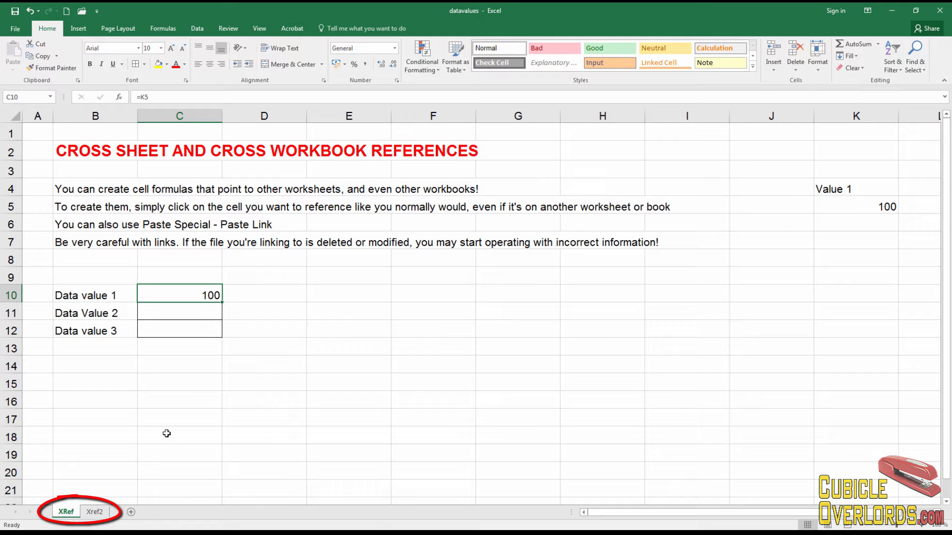
Examine the Data value 2 label and its number in B2 and B3 on the Xref2 sheet.
{"action": "left_click", "coordinate": [94, 513]}
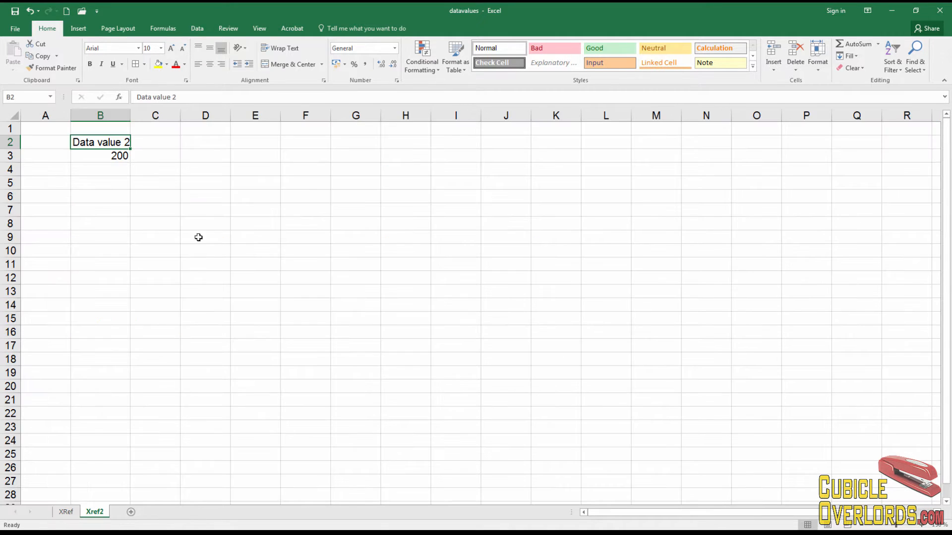
{"action": "left_click", "coordinate": [198, 237]}
{"action": "left_click", "coordinate": [110, 143]}
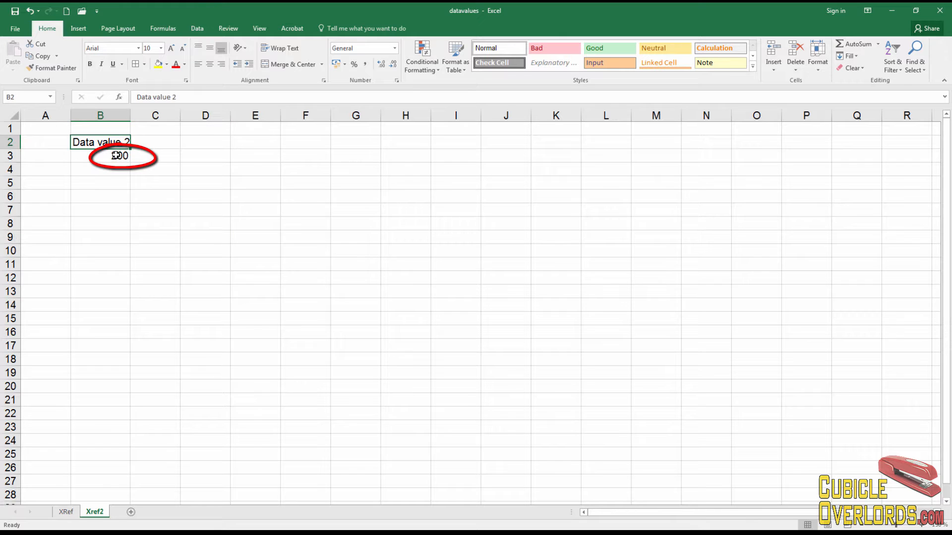
{"action": "left_click", "coordinate": [119, 158]}
{"action": "left_click", "coordinate": [122, 142]}
{"action": "left_click", "coordinate": [118, 155]}
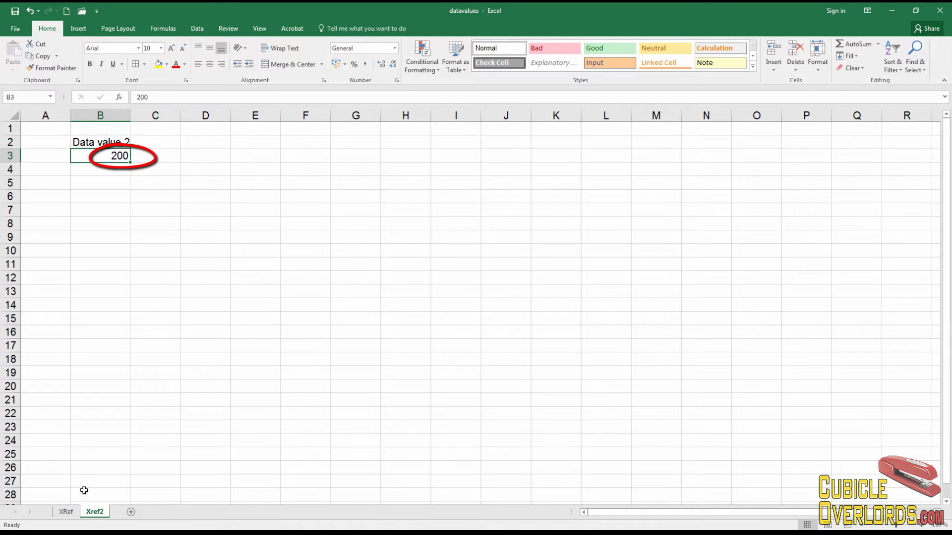
Link the Data Value 2 cell C11 on the XRef sheet to the other sheet with the formula =Xref2!B3.
{"action": "left_click", "coordinate": [68, 512]}
{"action": "left_click", "coordinate": [202, 314]}
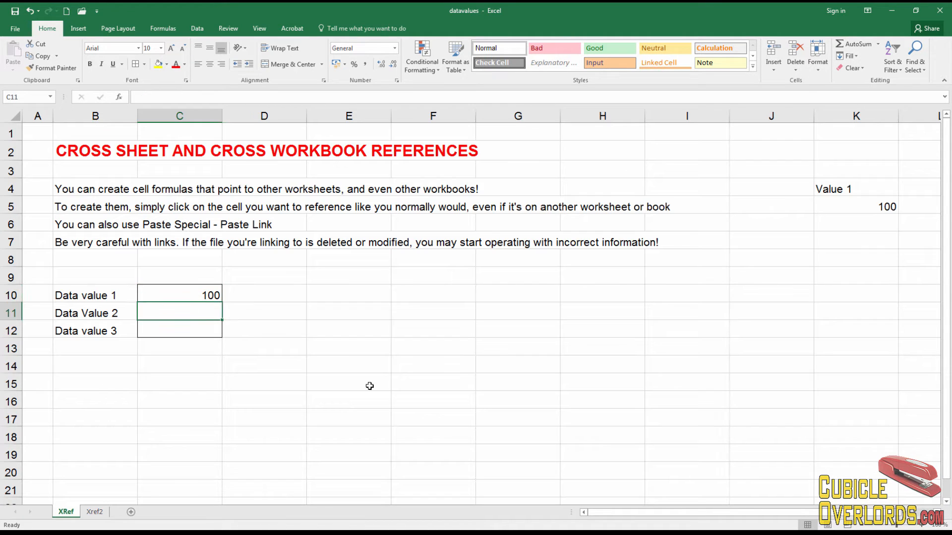
{"action": "left_click", "coordinate": [94, 513]}
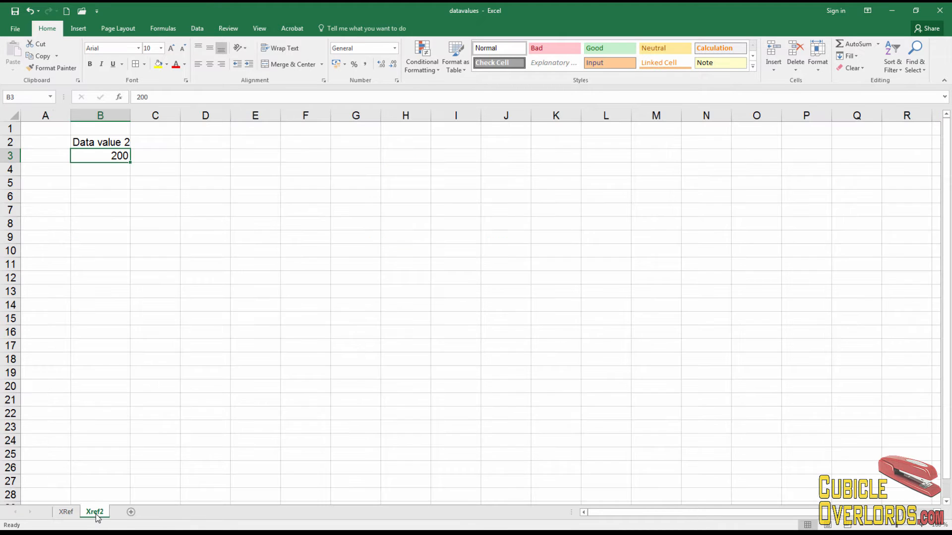
{"action": "left_click", "coordinate": [66, 514]}
{"action": "type", "text": "=Xref2!"}
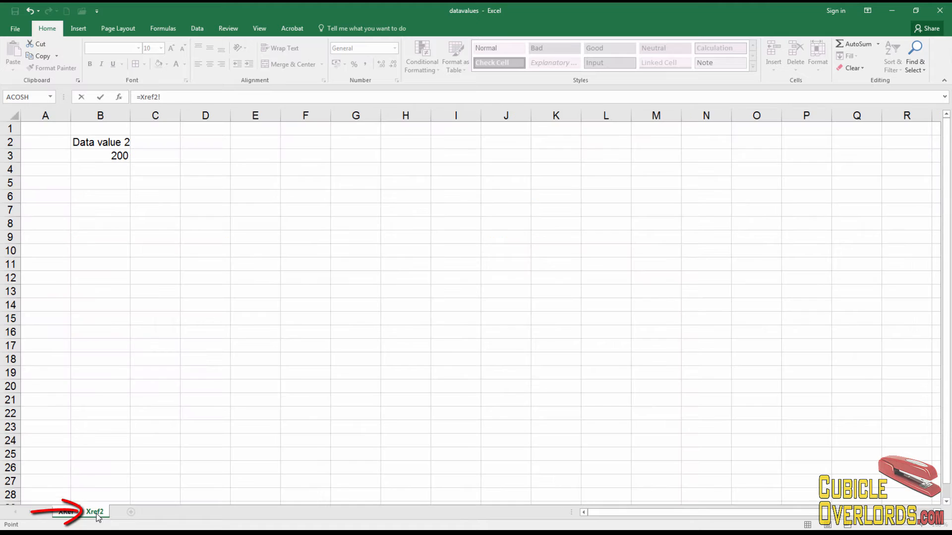
{"action": "left_click", "coordinate": [95, 512]}
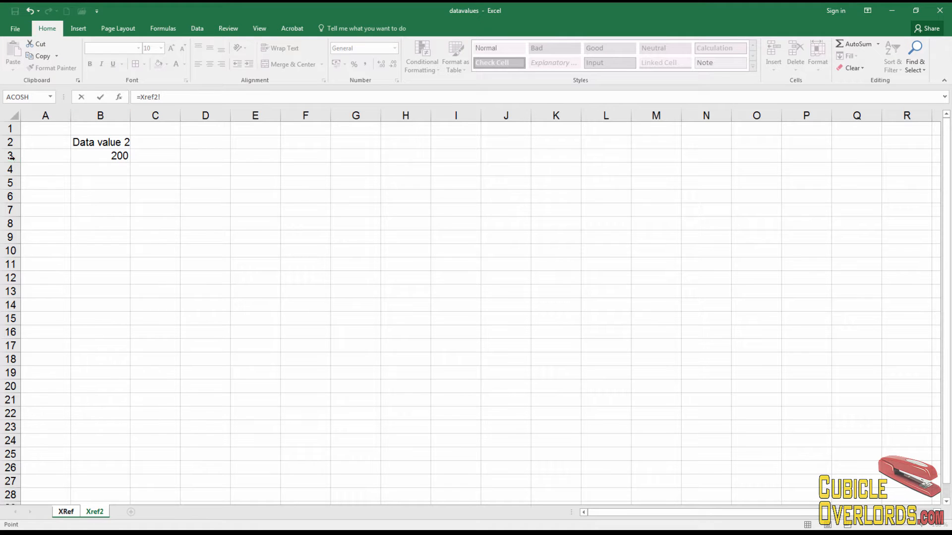
{"action": "left_click", "coordinate": [109, 159]}
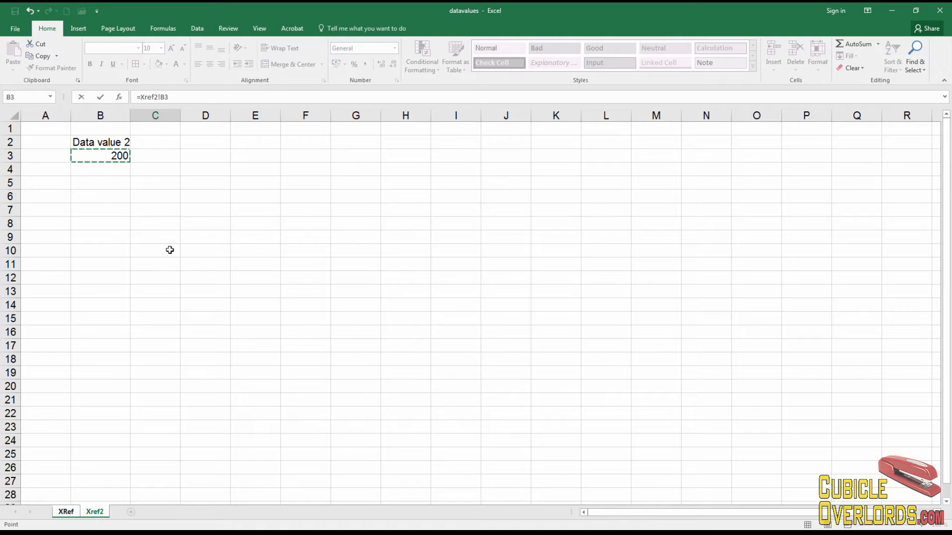
{"action": "key", "text": "Return"}
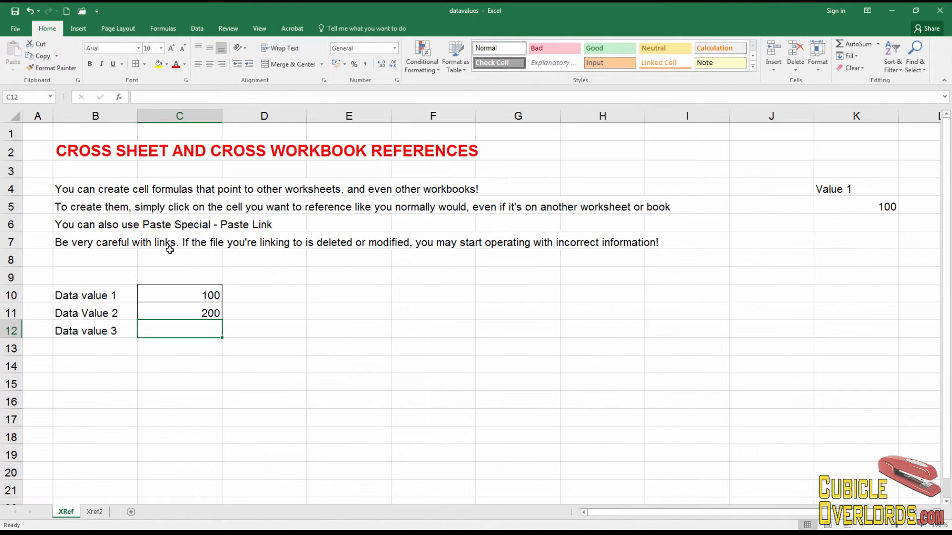
{"action": "left_click", "coordinate": [200, 309]}
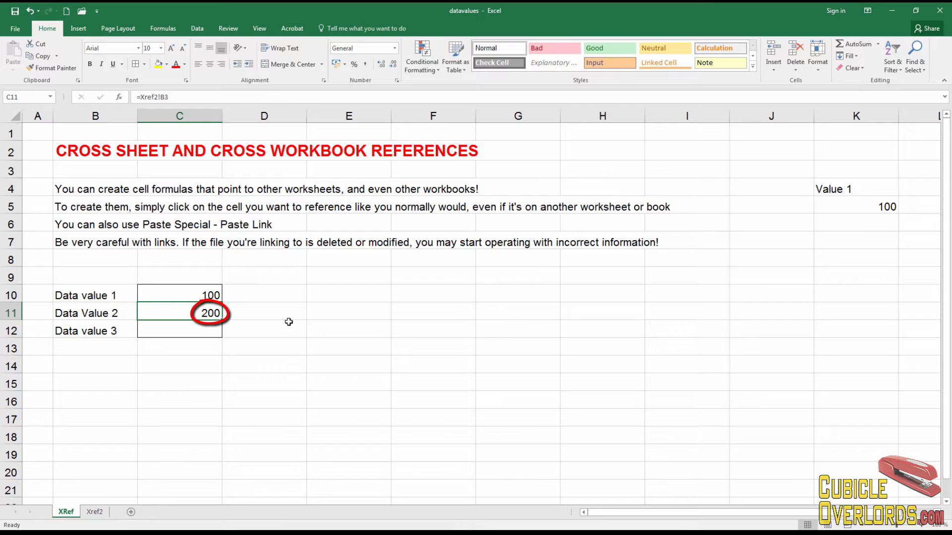
Change B3 on the Xref2 sheet to 250 and return to the XRef sheet to check the linked cell.
{"action": "left_click", "coordinate": [95, 512]}
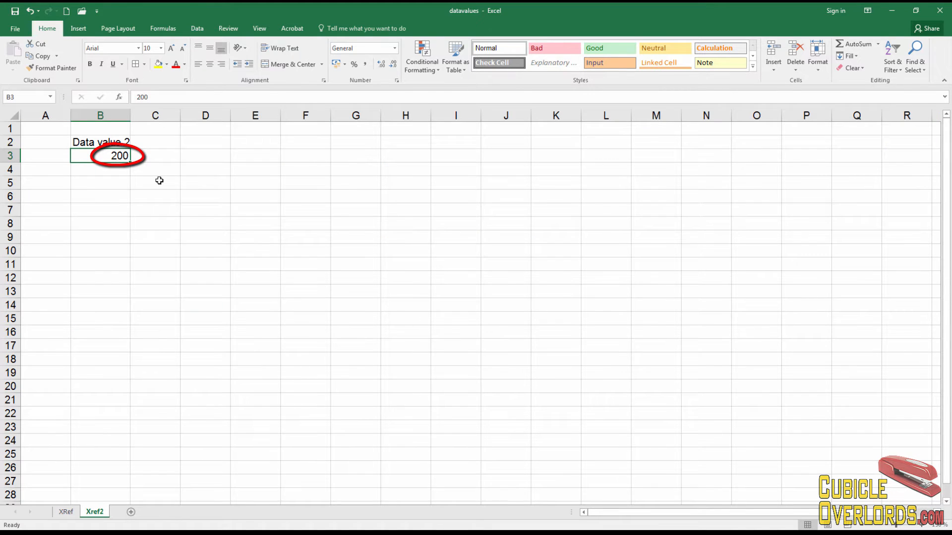
{"action": "type", "text": "250"}
{"action": "key", "text": "Return"}
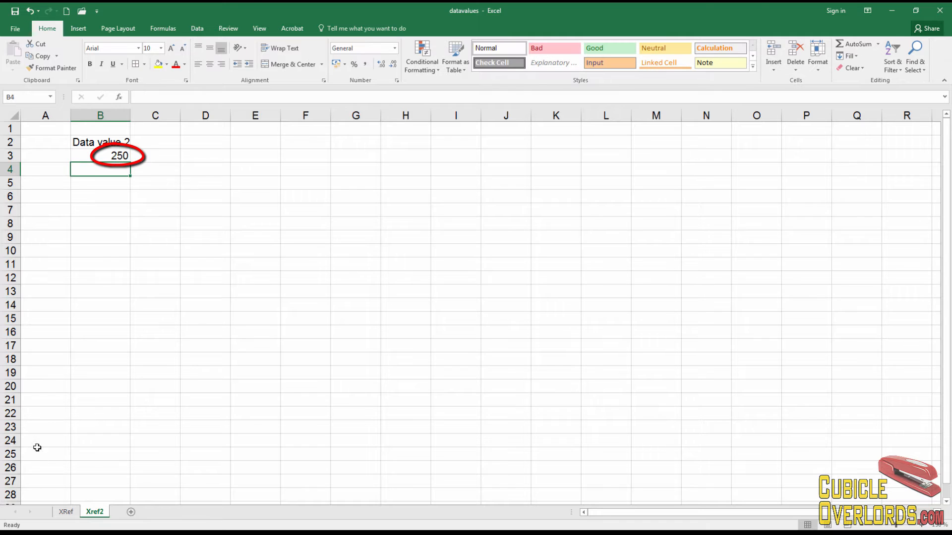
{"action": "left_click", "coordinate": [66, 512]}
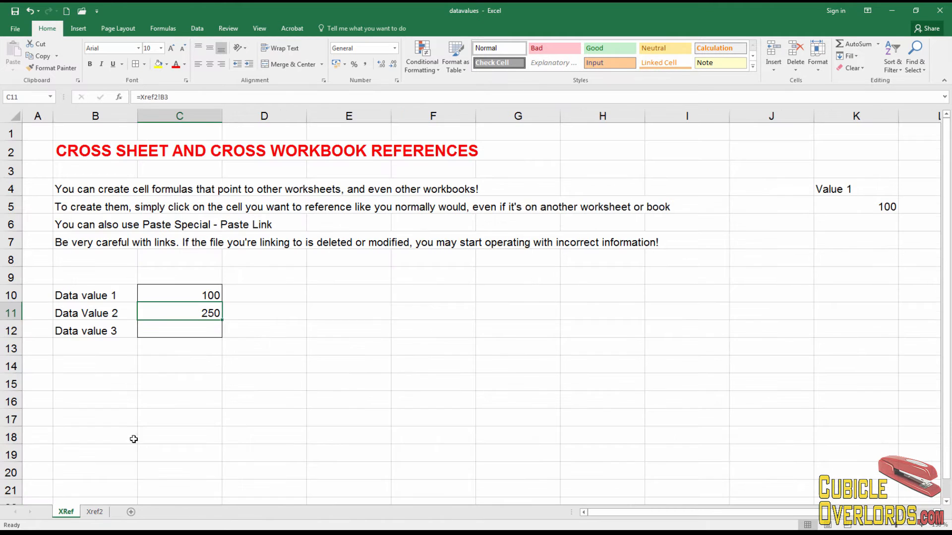
Inspect the formulas in C10 and C11, the source on Xref2, and the sheet name within C11's reference.
{"action": "left_click", "coordinate": [212, 296]}
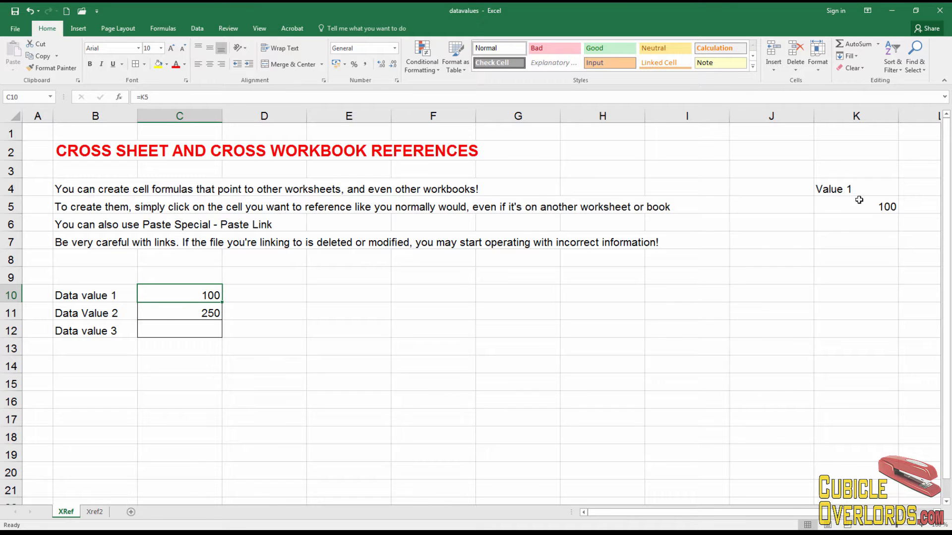
{"action": "left_click", "coordinate": [216, 314]}
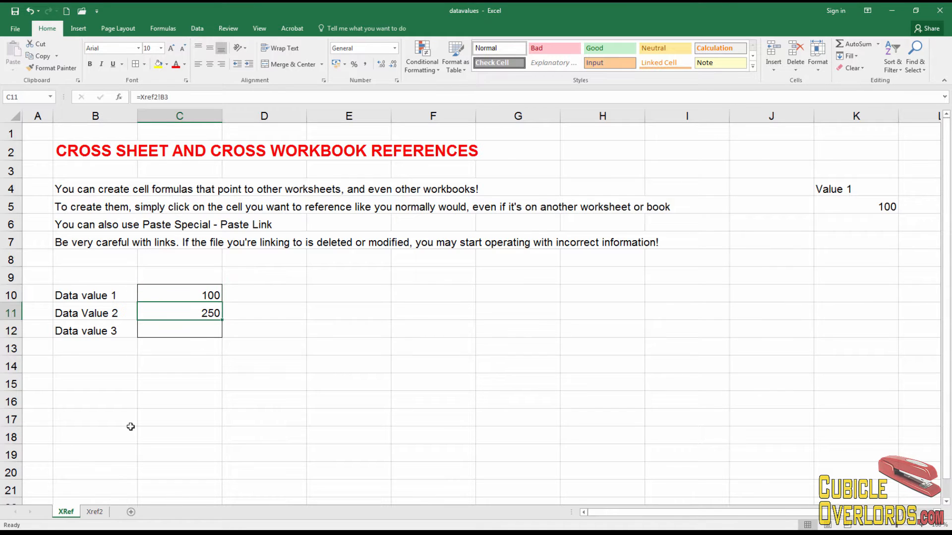
{"action": "left_click", "coordinate": [104, 513]}
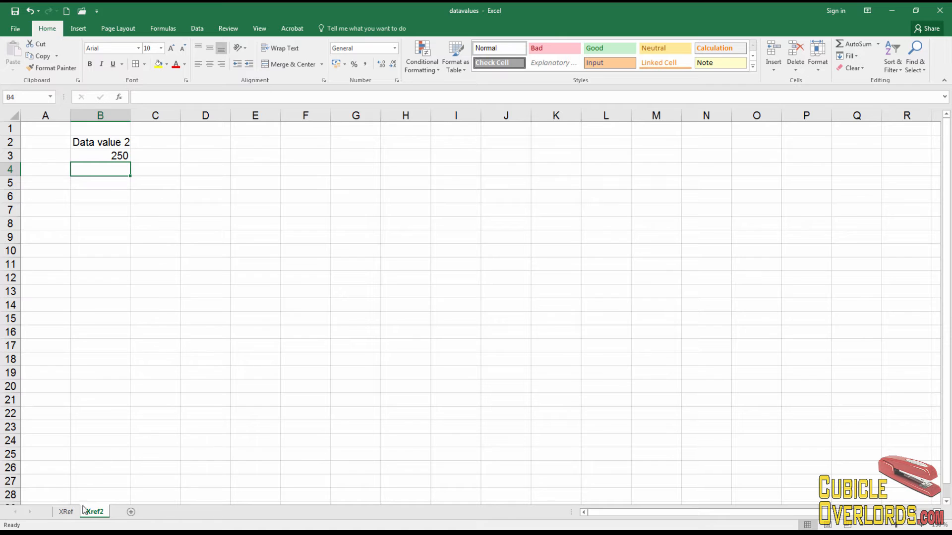
{"action": "left_click", "coordinate": [66, 512]}
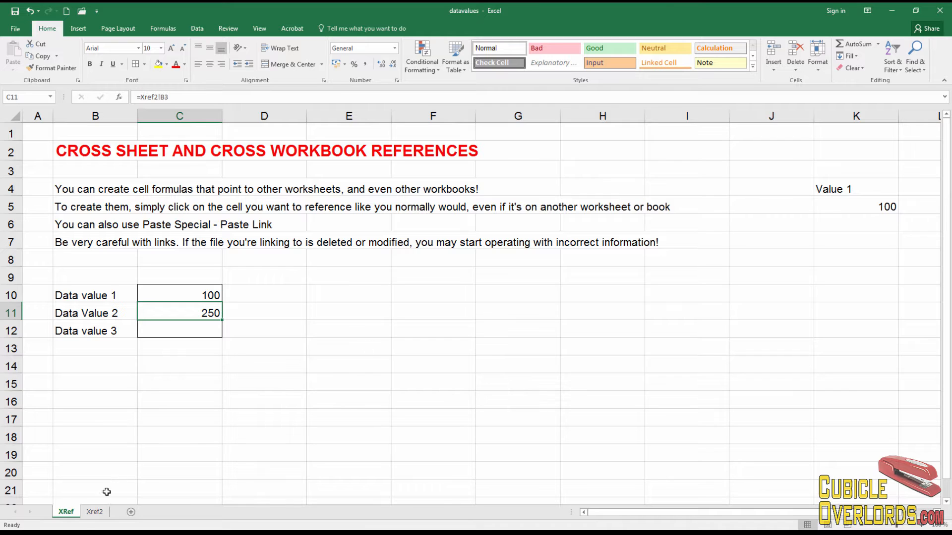
{"action": "double_click", "coordinate": [214, 311]}
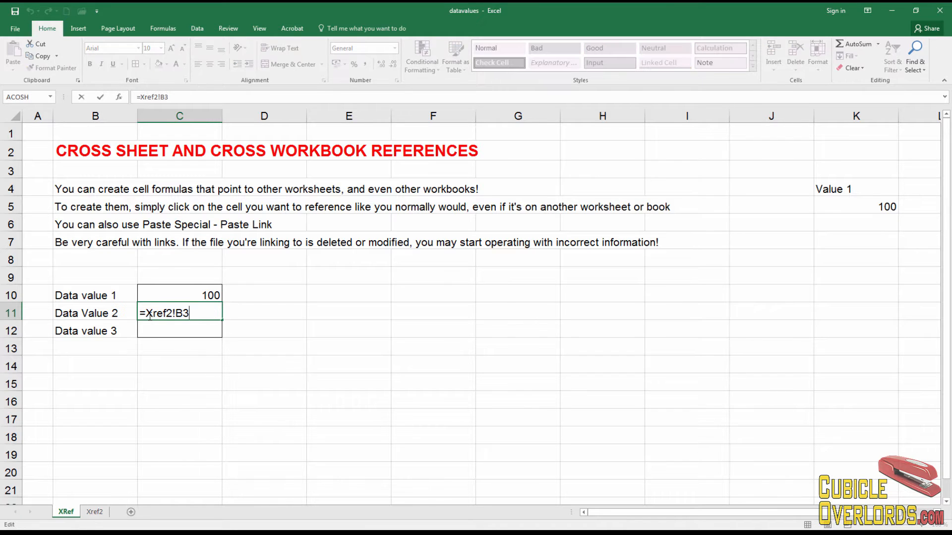
{"action": "left_click_drag", "start_coordinate": [149, 313], "coordinate": [174, 313]}
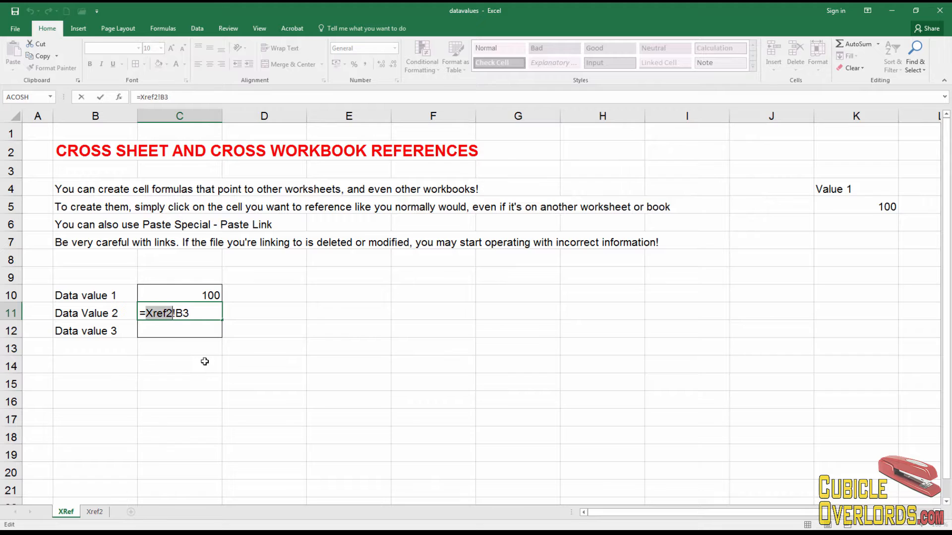
{"action": "key", "text": "Escape"}
Enter the formula =Xref2!B3 manually in D11 and review its sheet reference without altering the formula.
{"action": "left_click", "coordinate": [301, 310]}
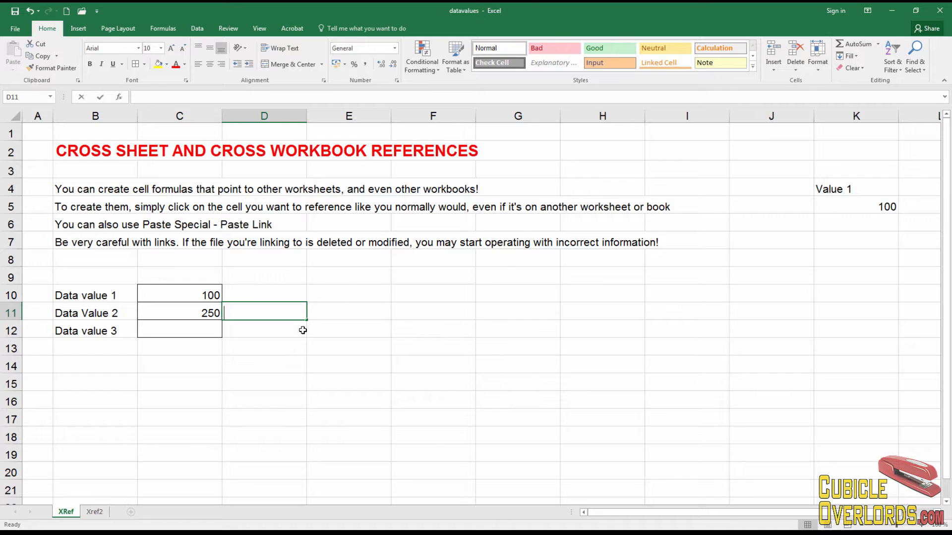
{"action": "type", "text": "=Xref2"}
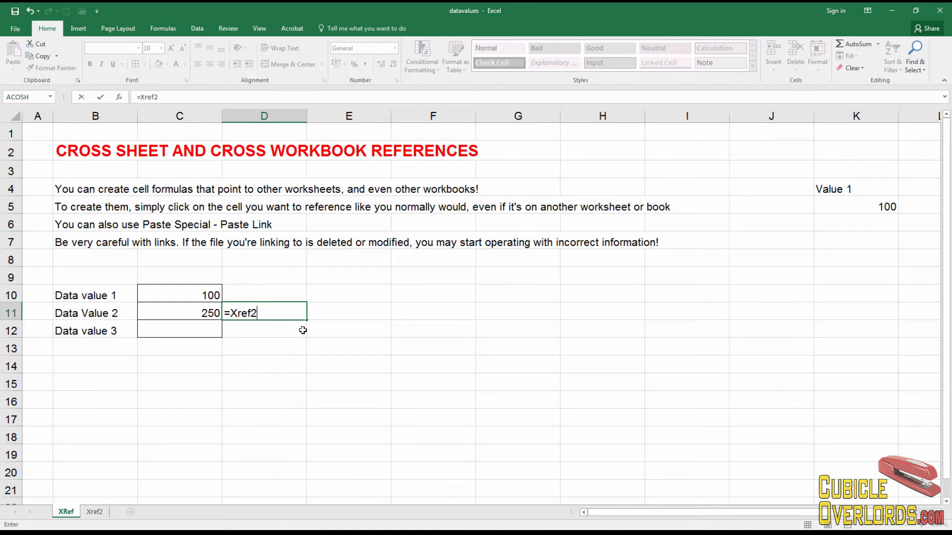
{"action": "type", "text": "!B3"}
{"action": "key", "text": "Return"}
{"action": "left_click", "coordinate": [290, 313]}
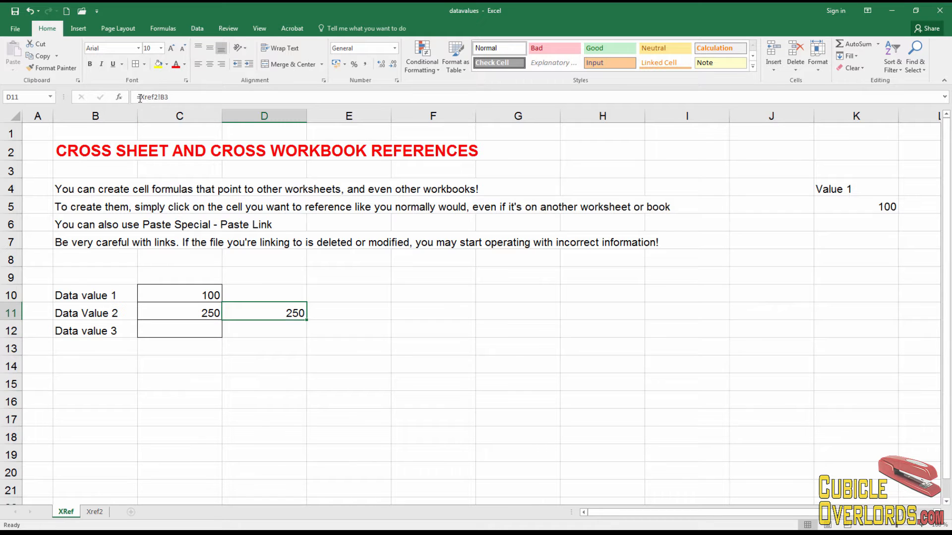
{"action": "left_click_drag", "start_coordinate": [140, 97], "coordinate": [160, 97]}
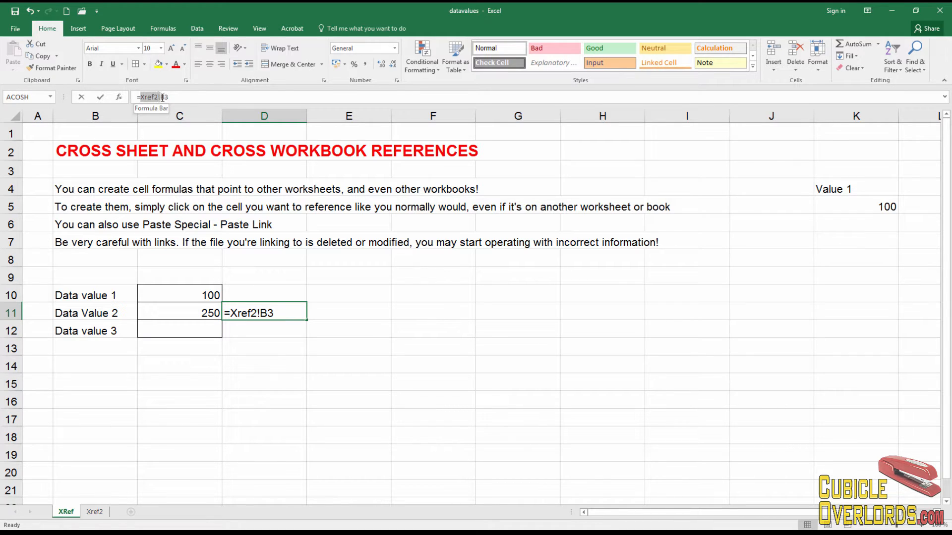
{"action": "left_click", "coordinate": [344, 311]}
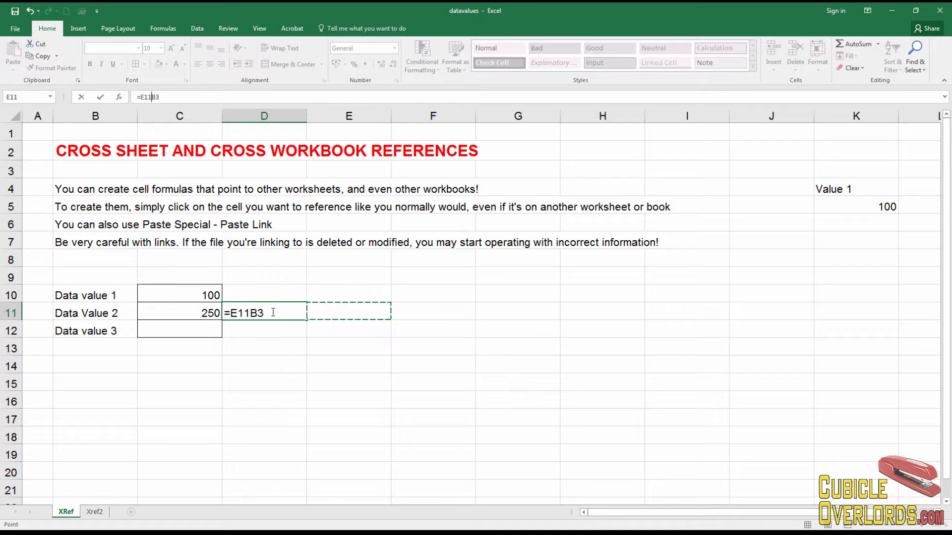
{"action": "key", "text": "Escape"}
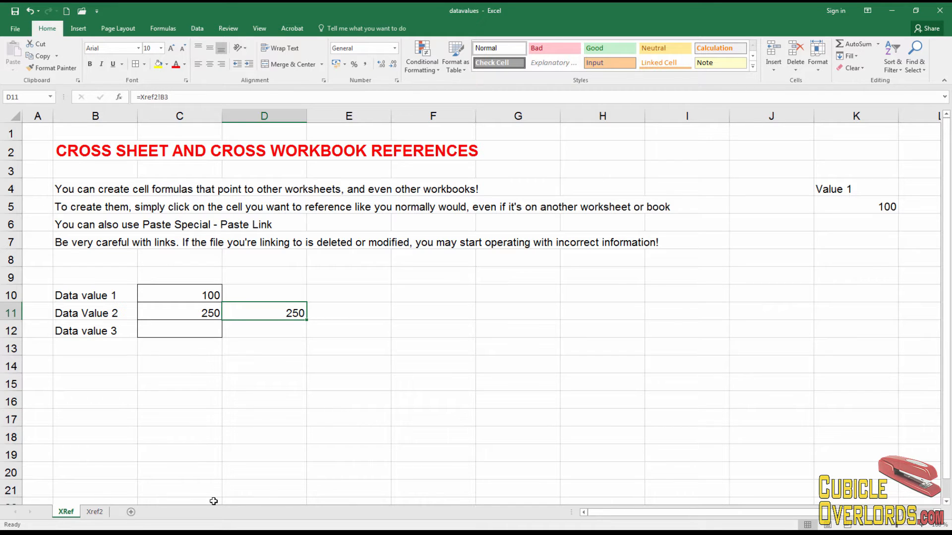
Copy cell B3 from the Xref2 sheet and paste it as a link into E11 on the XRef sheet using Paste Special.
{"action": "left_click", "coordinate": [97, 513]}
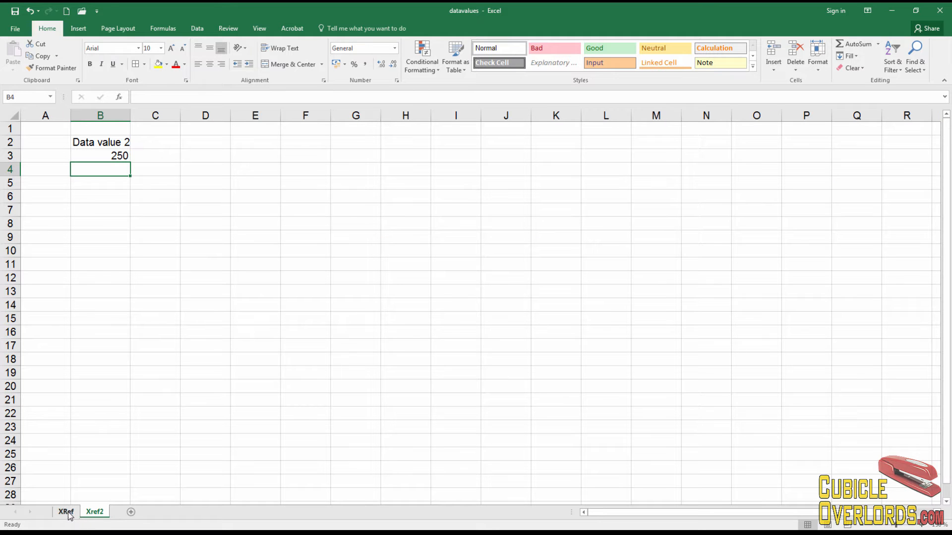
{"action": "left_click", "coordinate": [68, 516]}
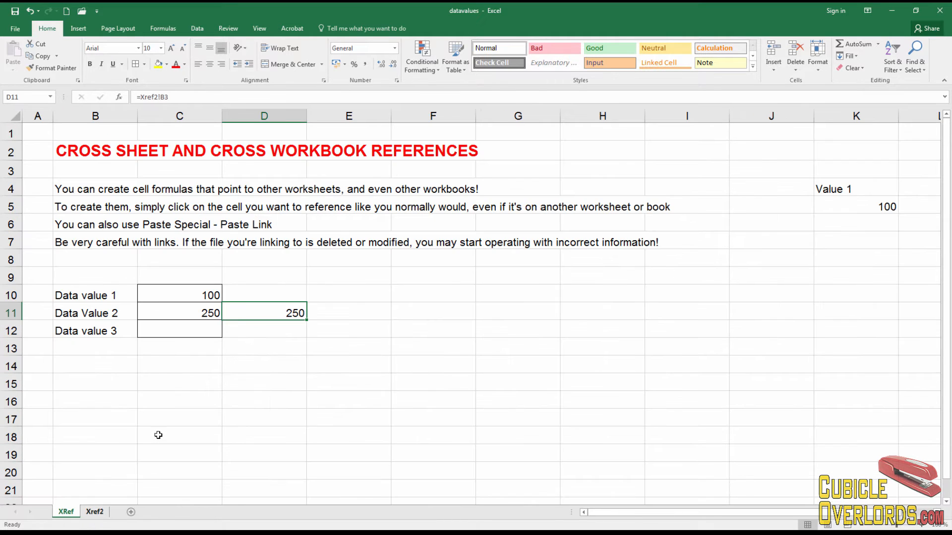
{"action": "left_click", "coordinate": [95, 512]}
{"action": "left_click", "coordinate": [176, 300]}
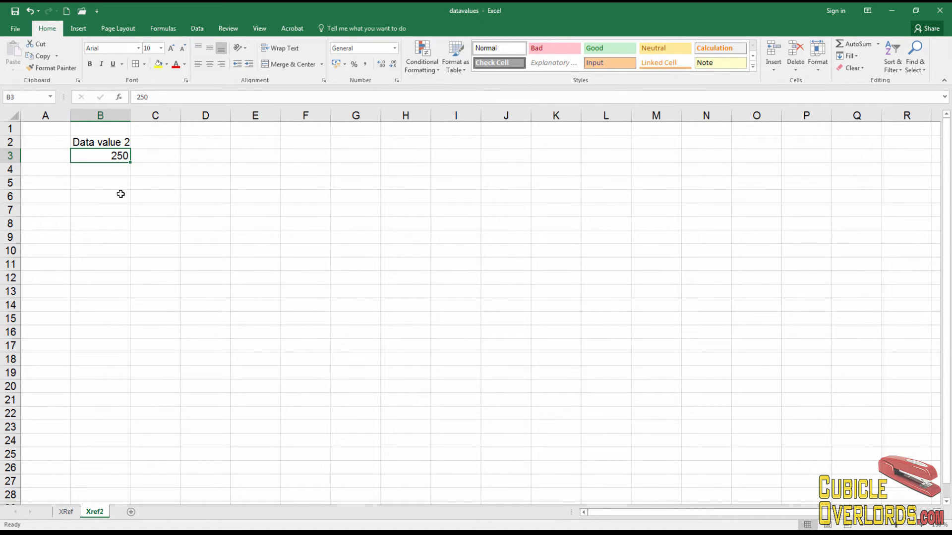
{"action": "left_click", "coordinate": [41, 55]}
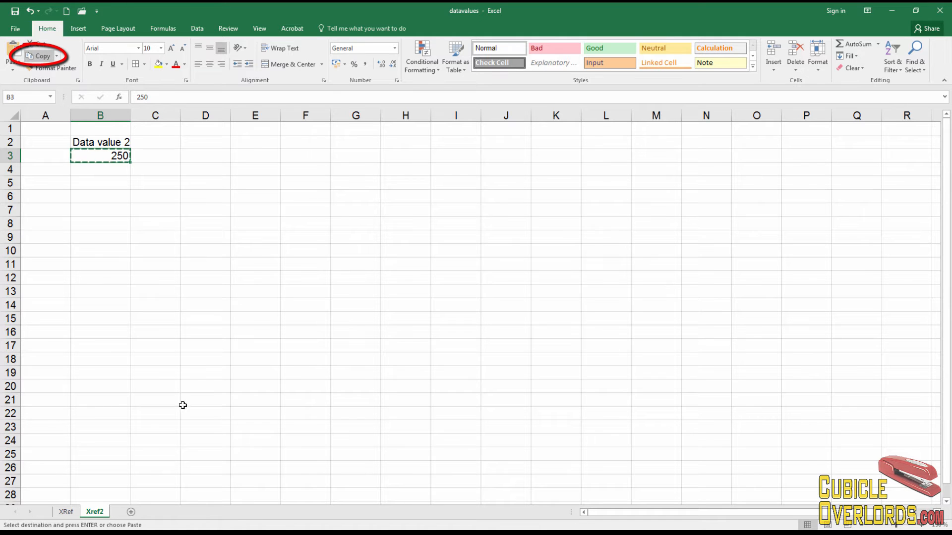
{"action": "left_click", "coordinate": [66, 512]}
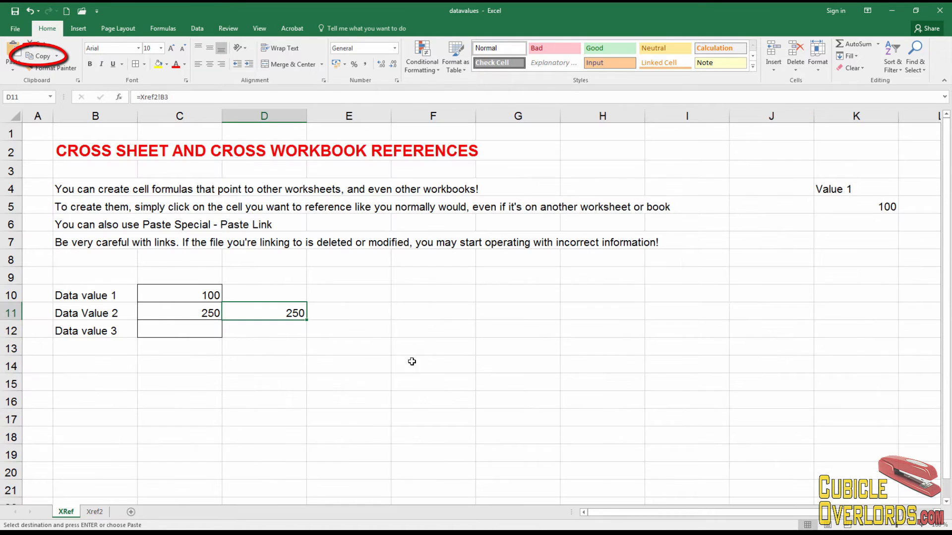
{"action": "left_click", "coordinate": [354, 311]}
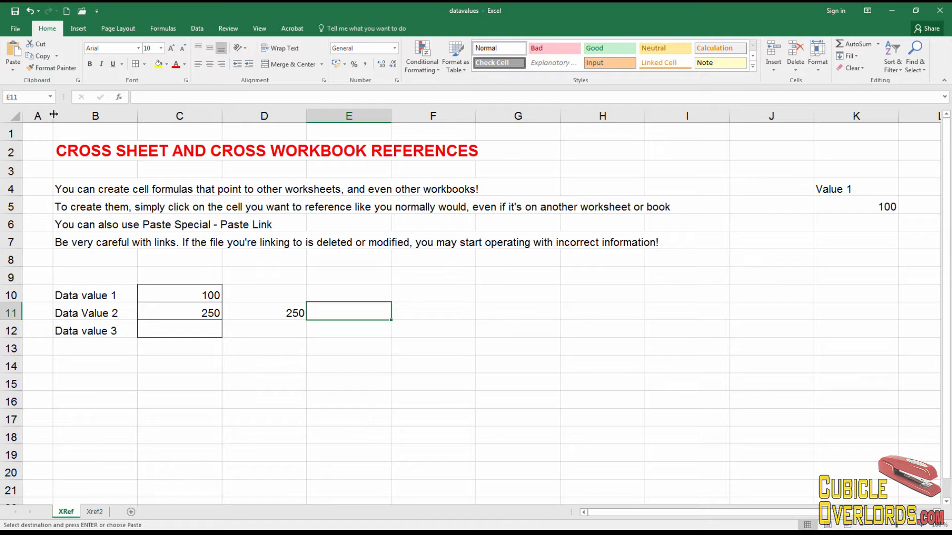
{"action": "left_click", "coordinate": [13, 70]}
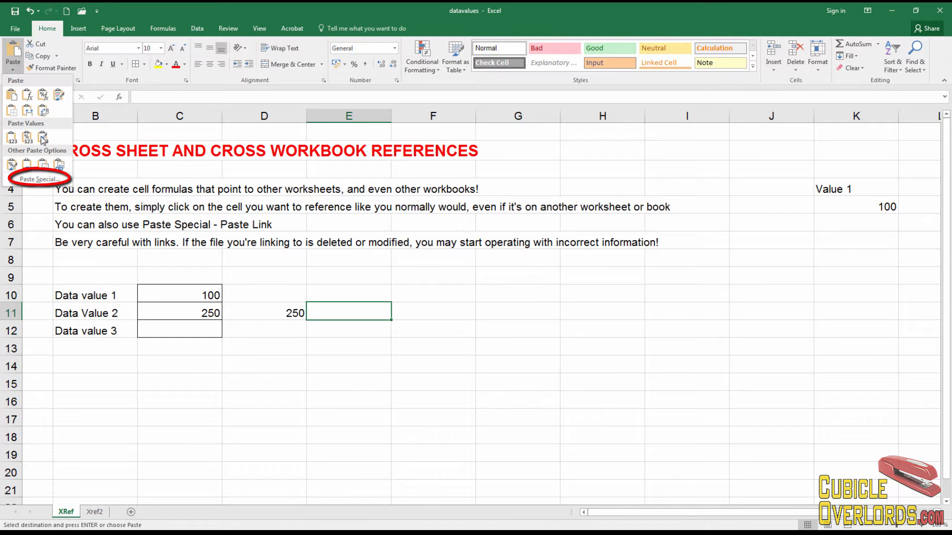
{"action": "left_click", "coordinate": [50, 178]}
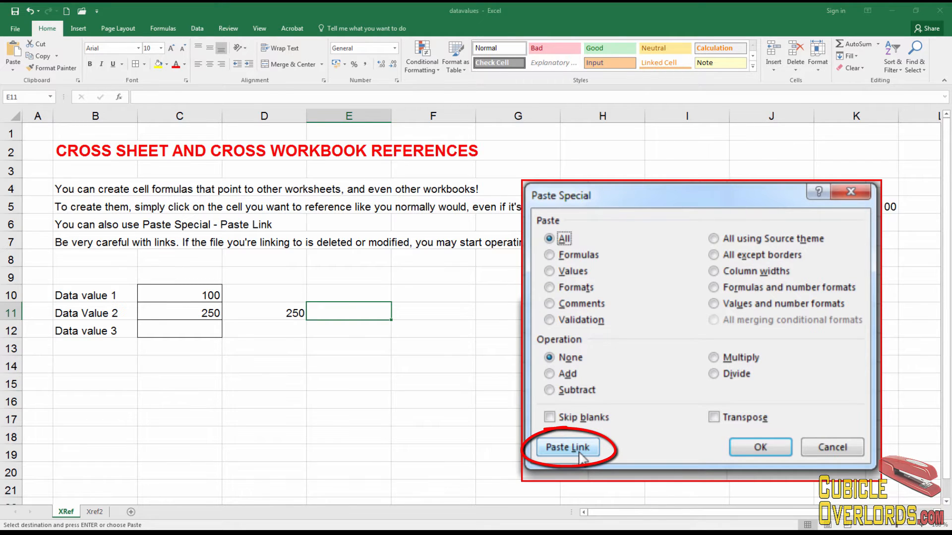
{"action": "left_click", "coordinate": [552, 459]}
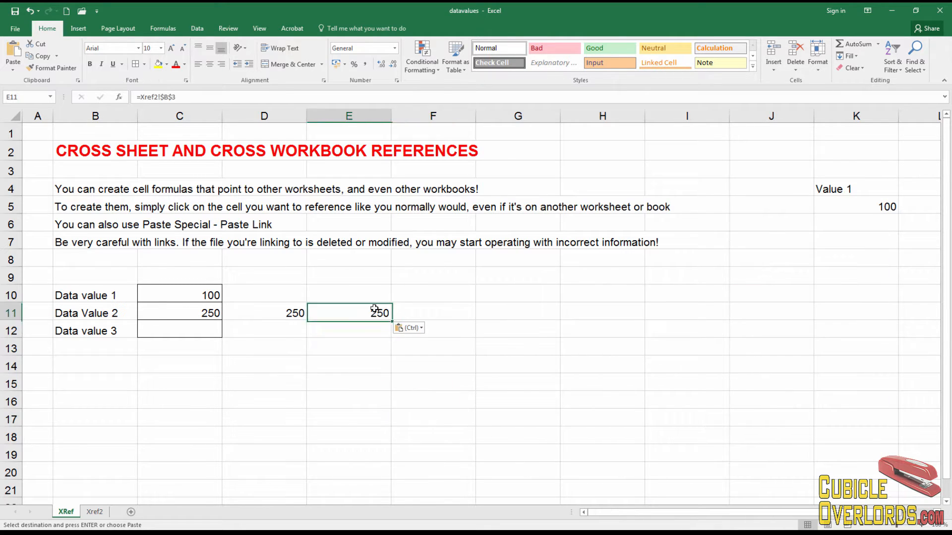
Compare the cell references in the E11 and D11 formulas, leaving both formulas unaltered.
{"action": "key", "text": "F2"}
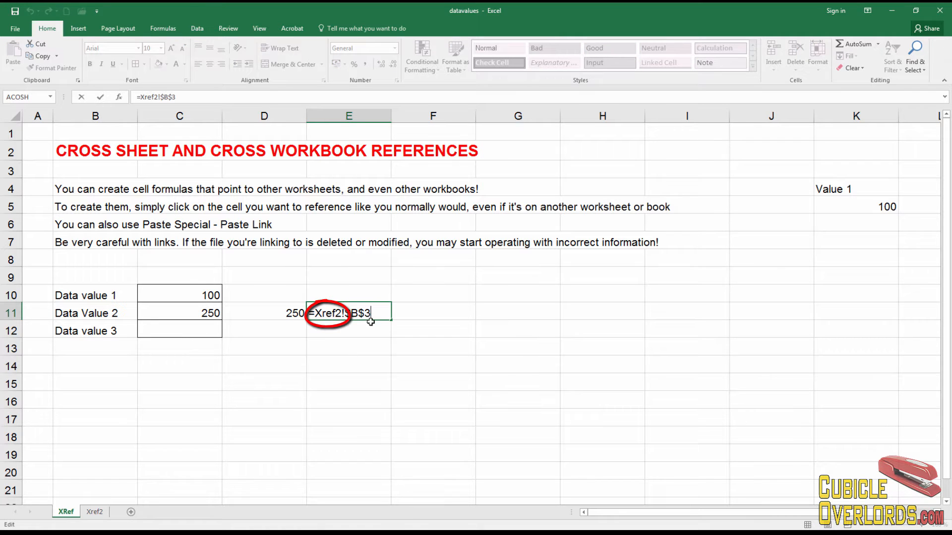
{"action": "key", "text": "Escape"}
{"action": "left_click", "coordinate": [295, 313]}
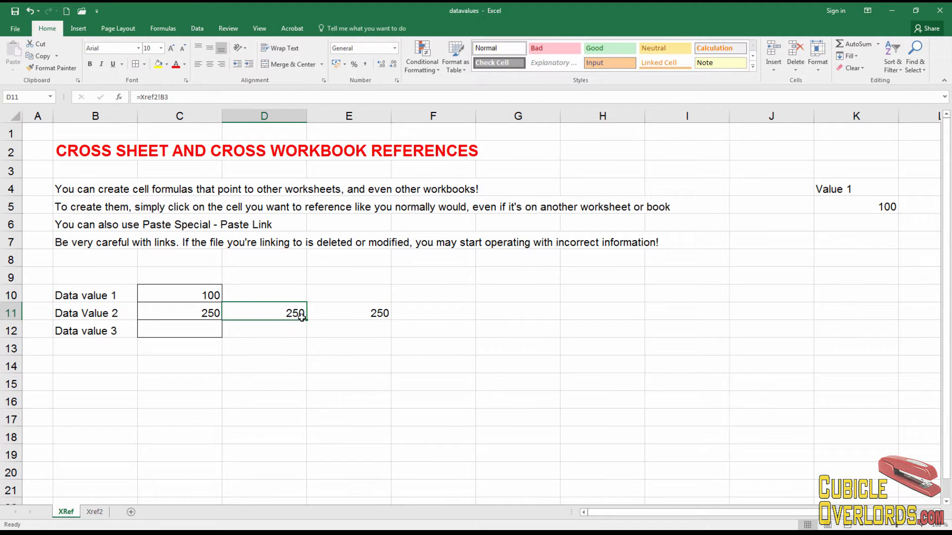
{"action": "key", "text": "F2"}
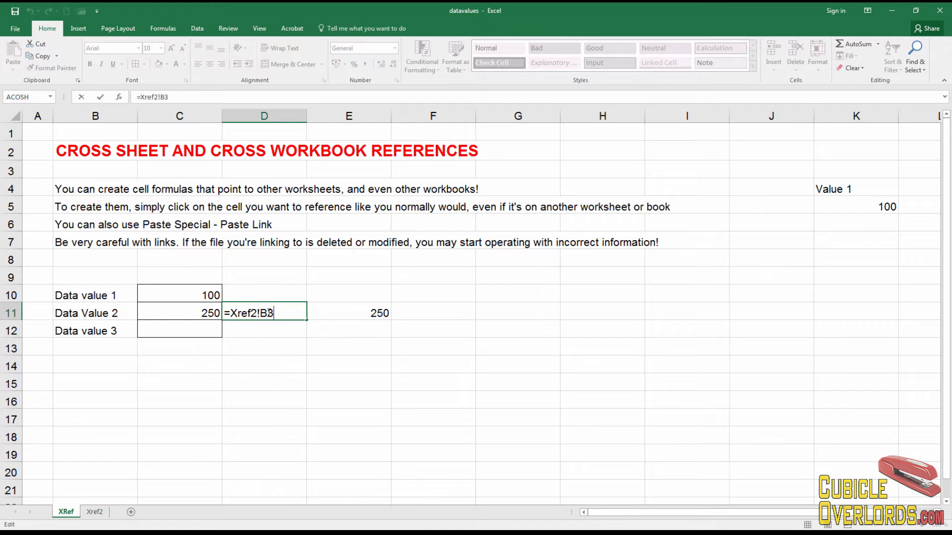
{"action": "key", "text": "Escape"}
{"action": "key", "text": "F2"}
{"action": "left_click_drag", "start_coordinate": [262, 312], "coordinate": [276, 313]}
{"action": "key", "text": "Escape"}
Remove the dollar signs from the E11 formula so it reads =Xref2!B3, and compare it with D11.
{"action": "left_click", "coordinate": [366, 314]}
{"action": "double_click", "coordinate": [367, 313]}
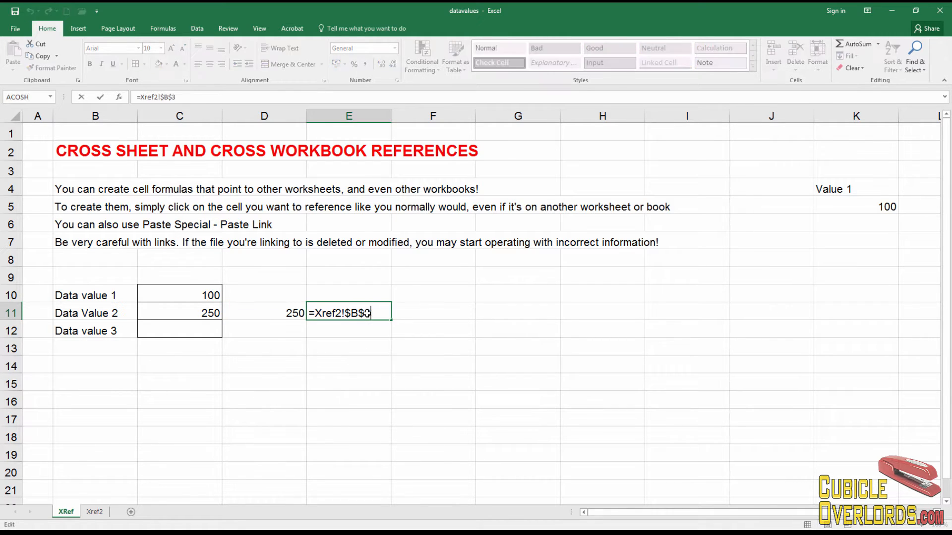
{"action": "left_click", "coordinate": [345, 310]}
{"action": "key", "text": "BackSpace"}
{"action": "key", "text": "Return"}
{"action": "left_click", "coordinate": [380, 317]}
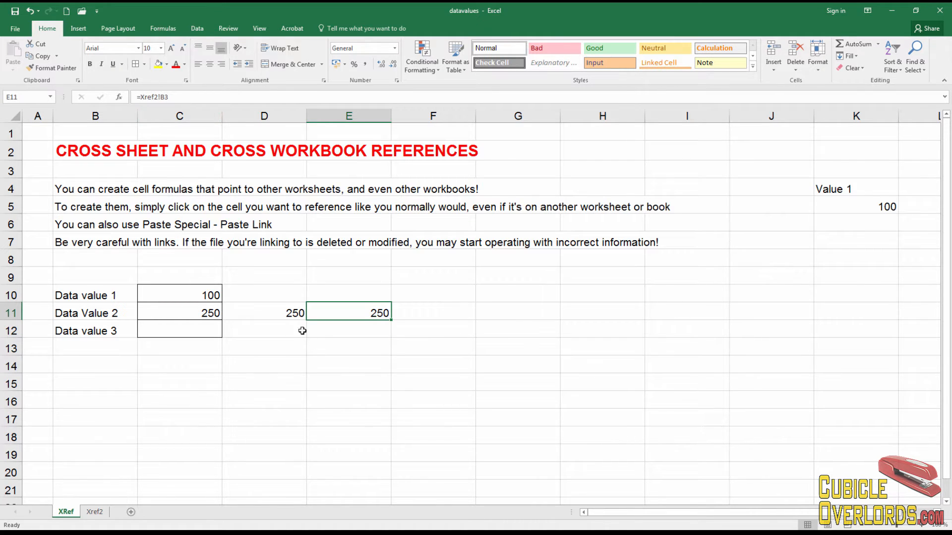
{"action": "left_click", "coordinate": [284, 316]}
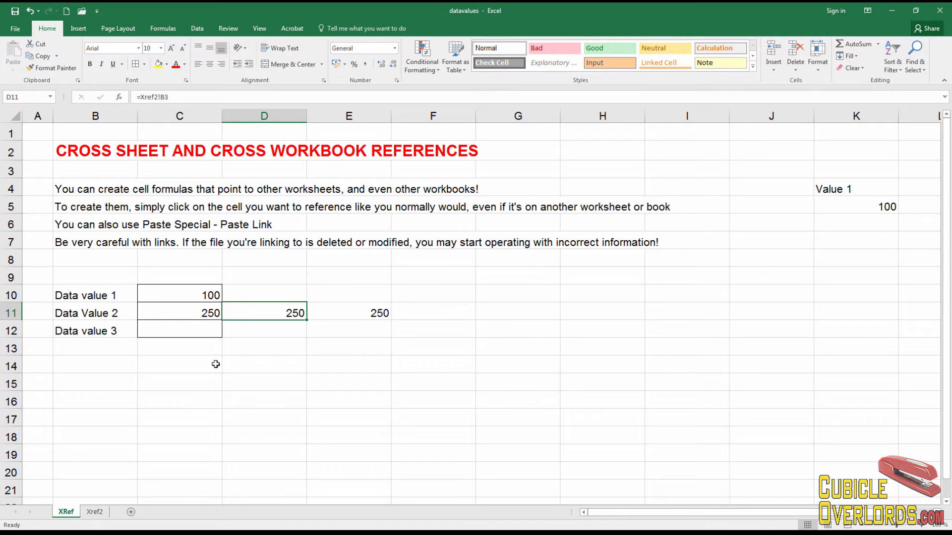
Switch to the datavalue_external workbook and examine the Data value 3 label and its value cell B3 on the Xref_Ext sheet.
{"action": "key", "text": "alt+Tab"}
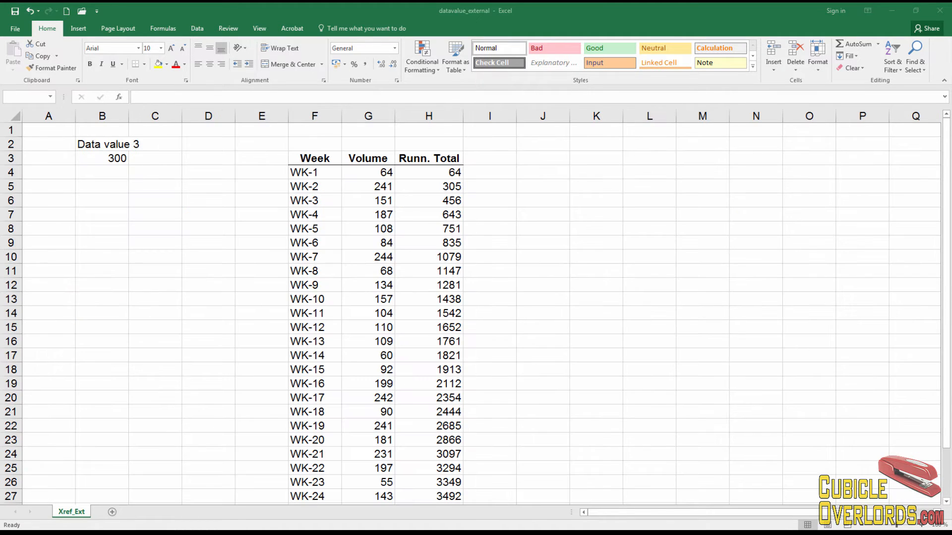
{"action": "left_click", "coordinate": [680, 306]}
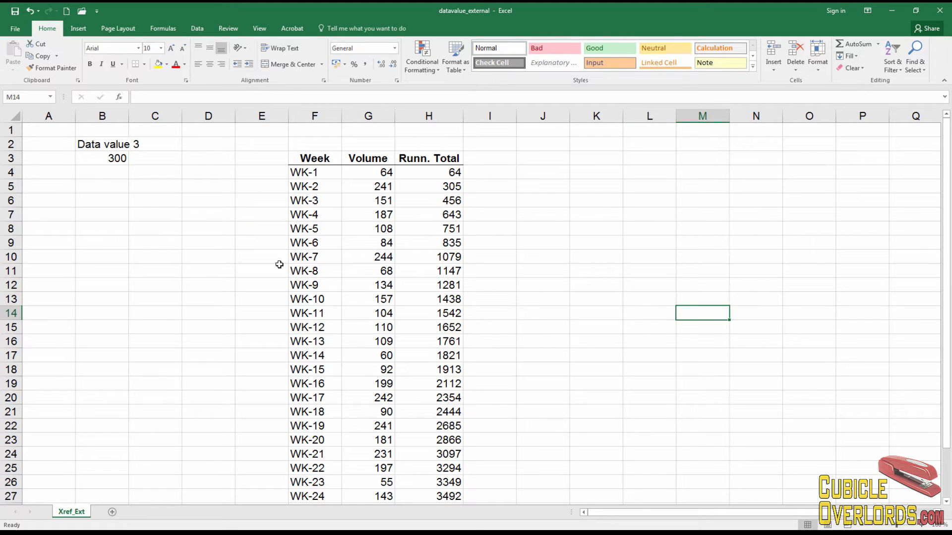
{"action": "left_click", "coordinate": [94, 144]}
{"action": "left_click", "coordinate": [114, 159]}
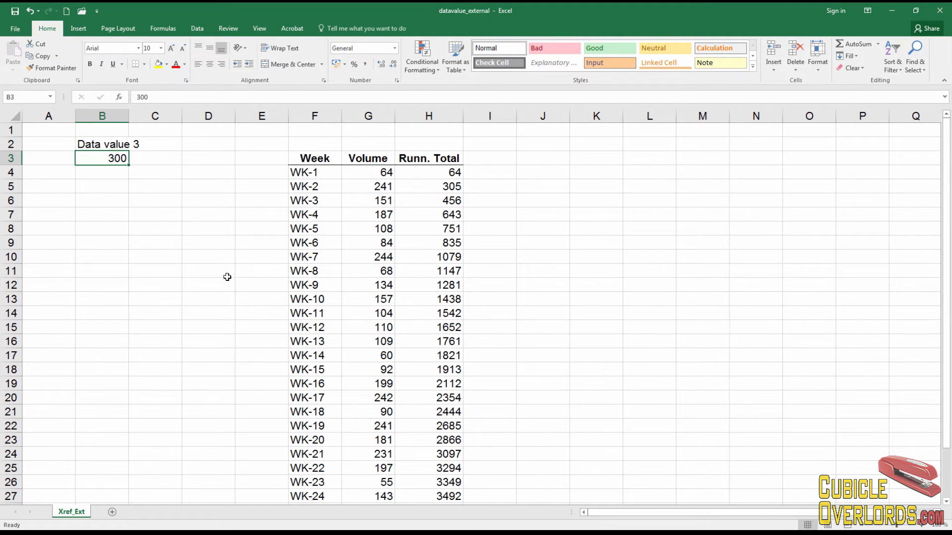
{"action": "left_click", "coordinate": [227, 277]}
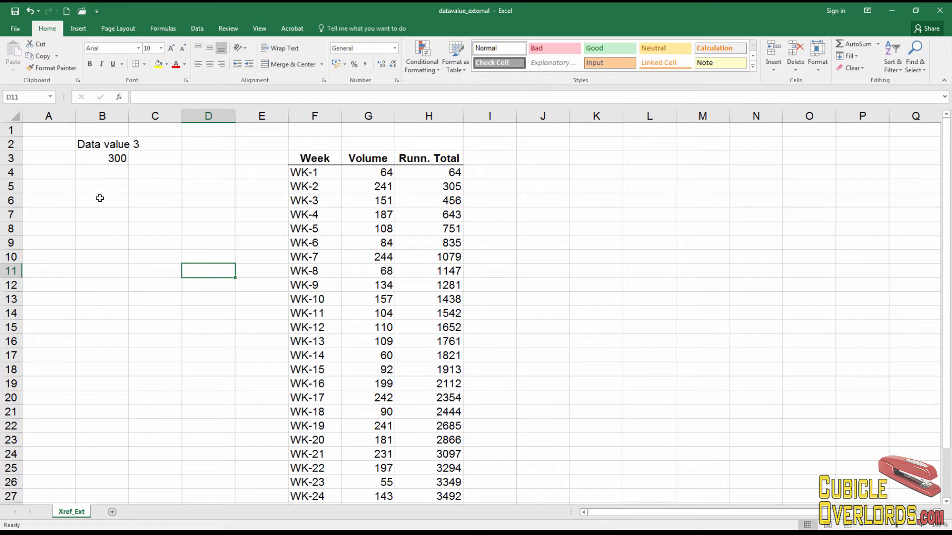
{"action": "left_click", "coordinate": [103, 156]}
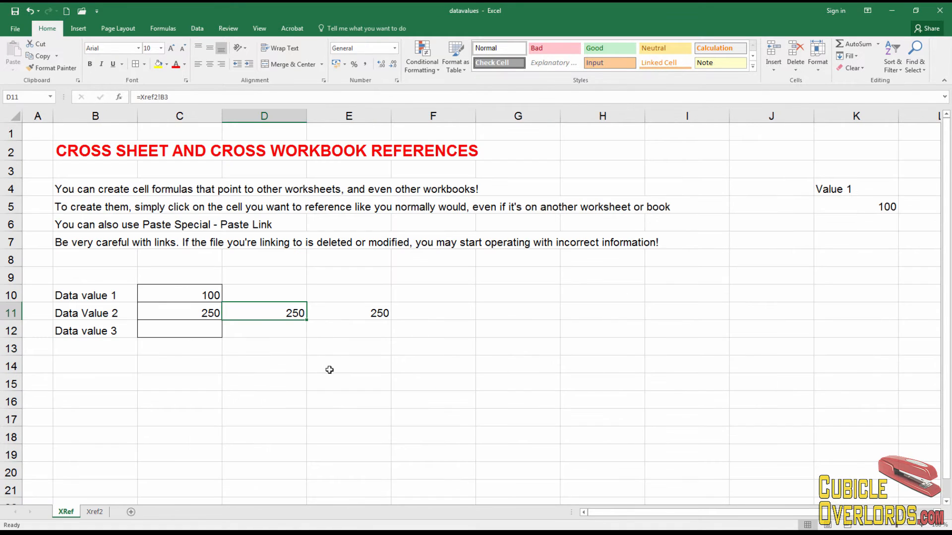
Link the Data value 3 cell C12 on the XRef sheet to the external workbook with the formula =[datavalue_external.xlsx]Xref_Ext!$B$3.
{"action": "left_click", "coordinate": [329, 367]}
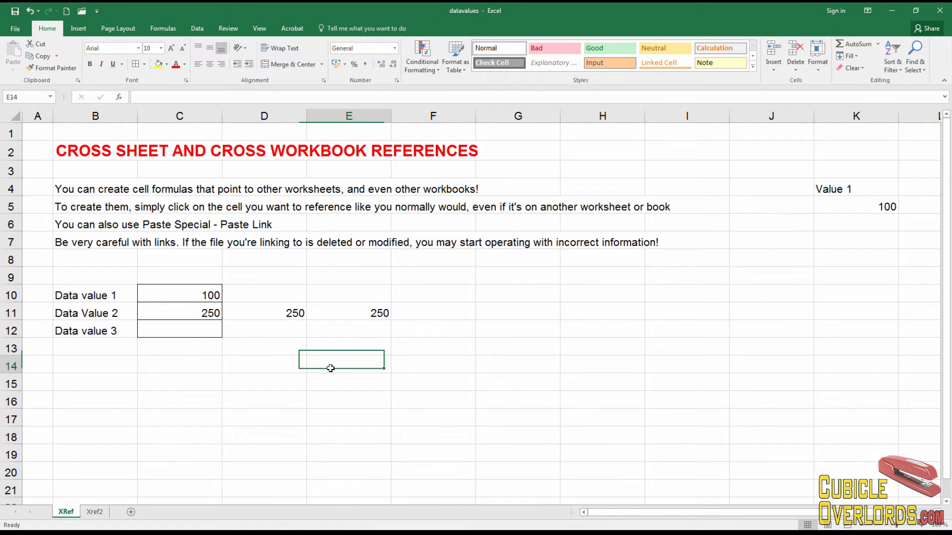
{"action": "left_click", "coordinate": [147, 369]}
{"action": "left_click", "coordinate": [194, 332]}
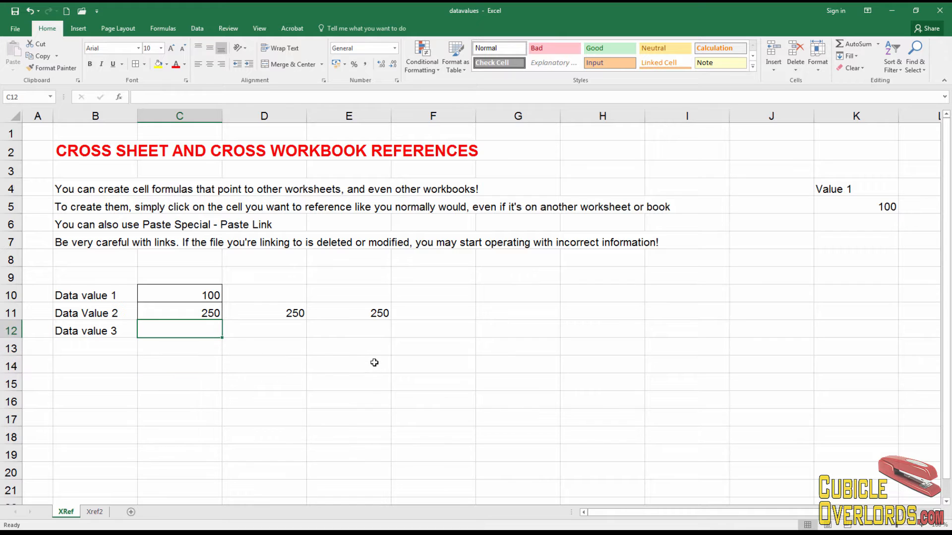
{"action": "type", "text": "="}
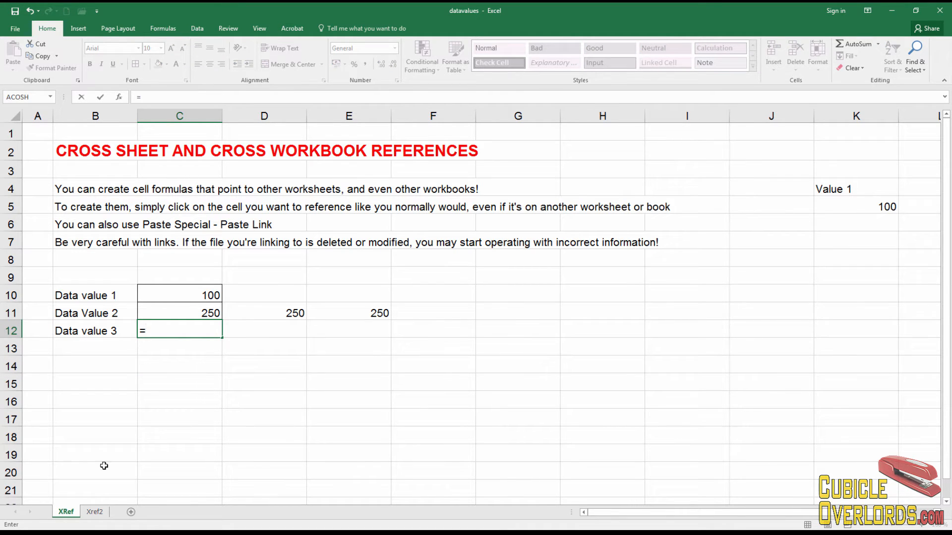
{"action": "key", "text": "alt+Tab"}
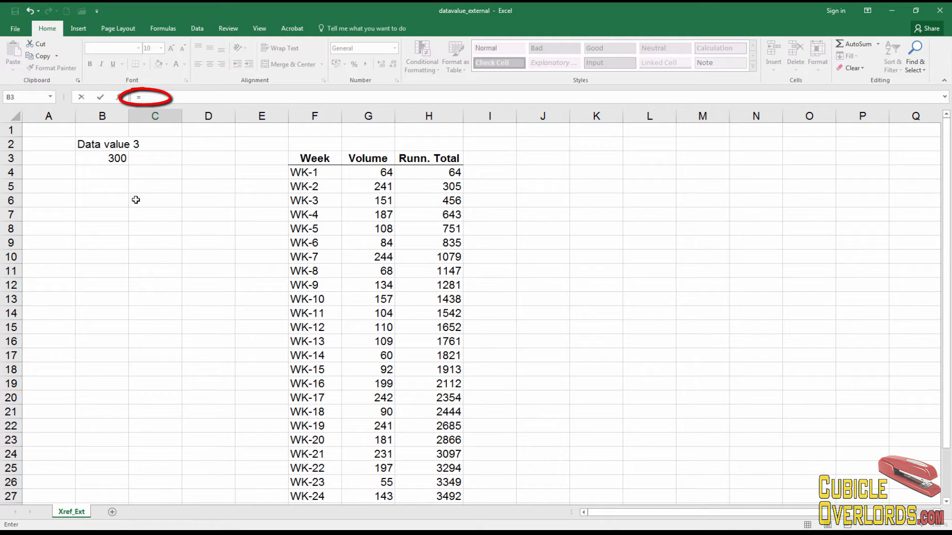
{"action": "left_click", "coordinate": [115, 158]}
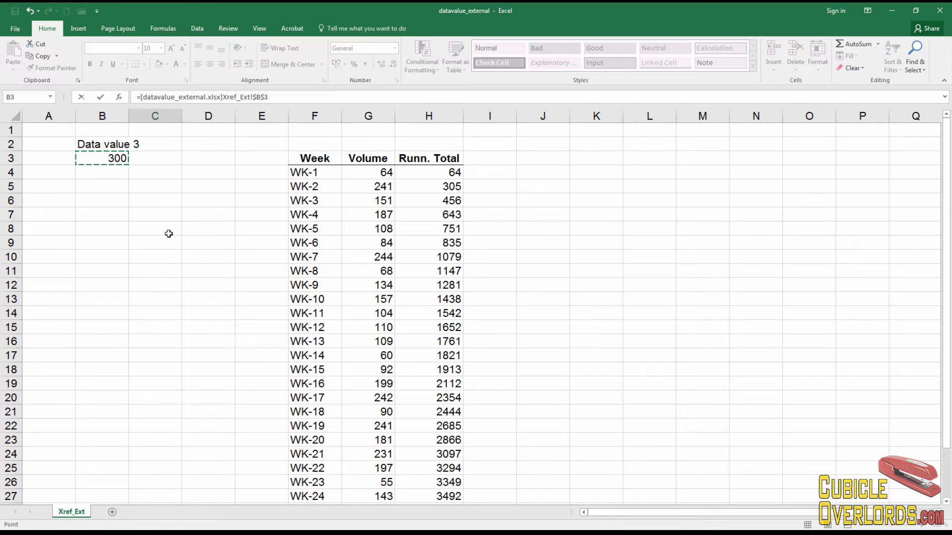
{"action": "key", "text": "Return"}
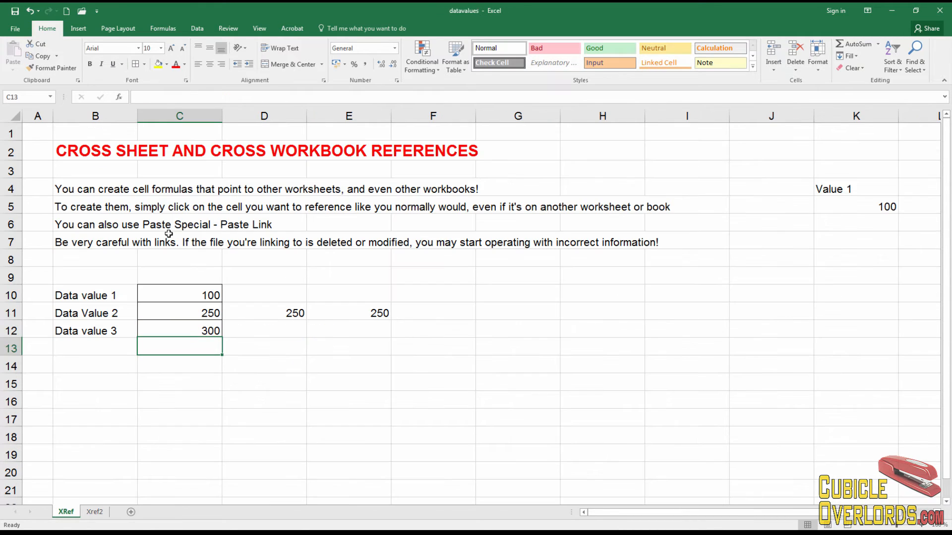
Change B3 in the datavalue_external workbook to 310 and return to the XRef sheet to check the linked cell C12.
{"action": "left_click", "coordinate": [203, 330]}
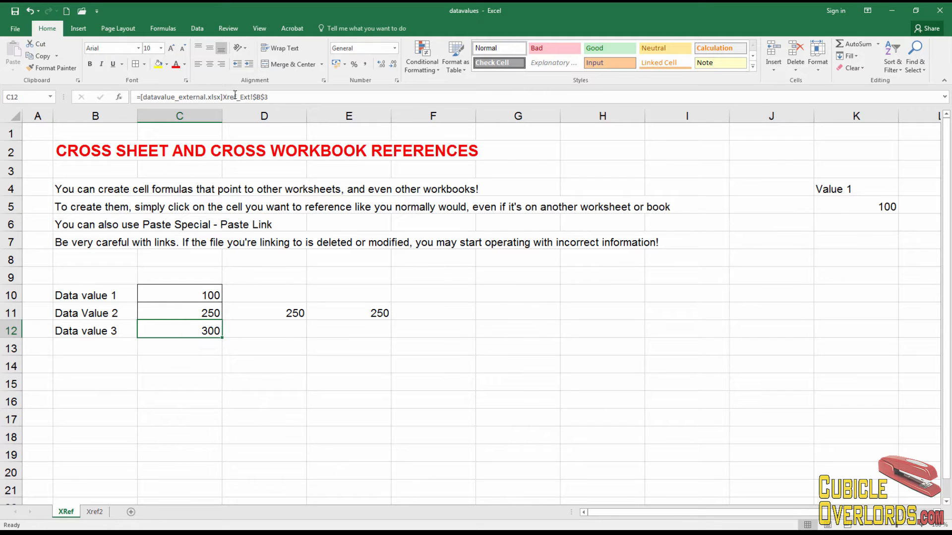
{"action": "key", "text": "alt+Tab"}
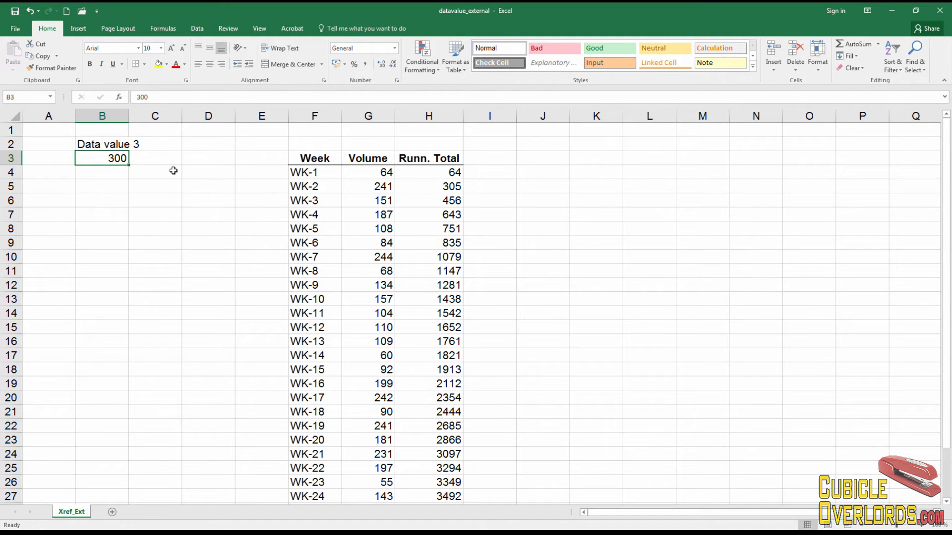
{"action": "type", "text": "310"}
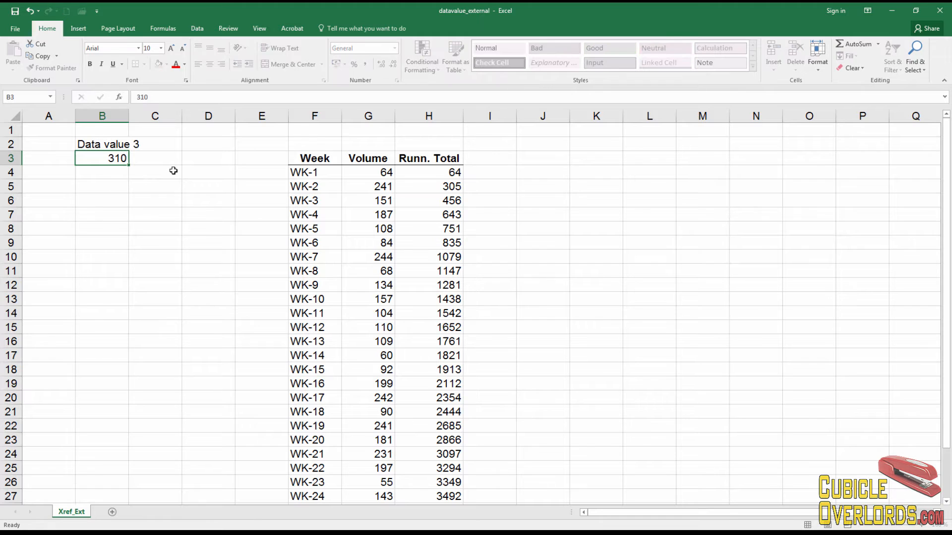
{"action": "key", "text": "Return"}
{"action": "key", "text": "alt+Tab"}
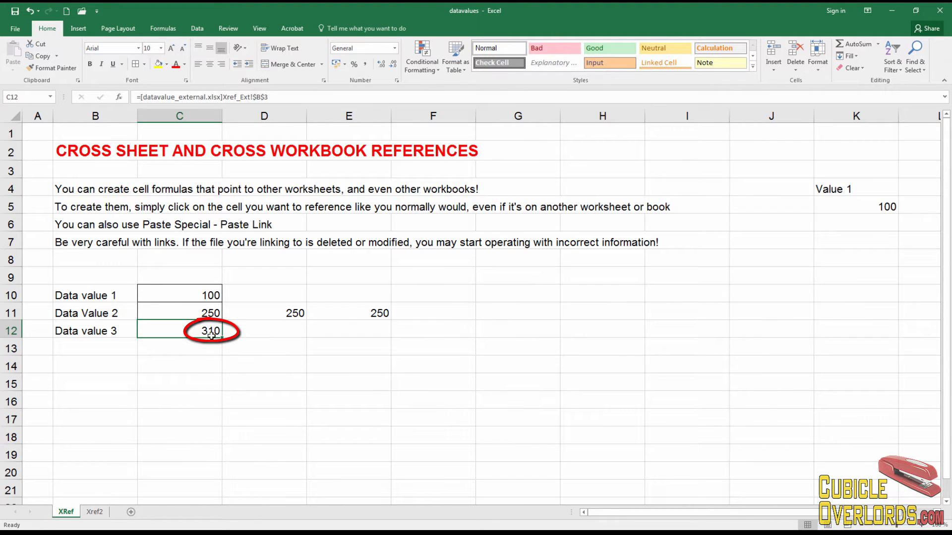
{"action": "left_click", "coordinate": [266, 326]}
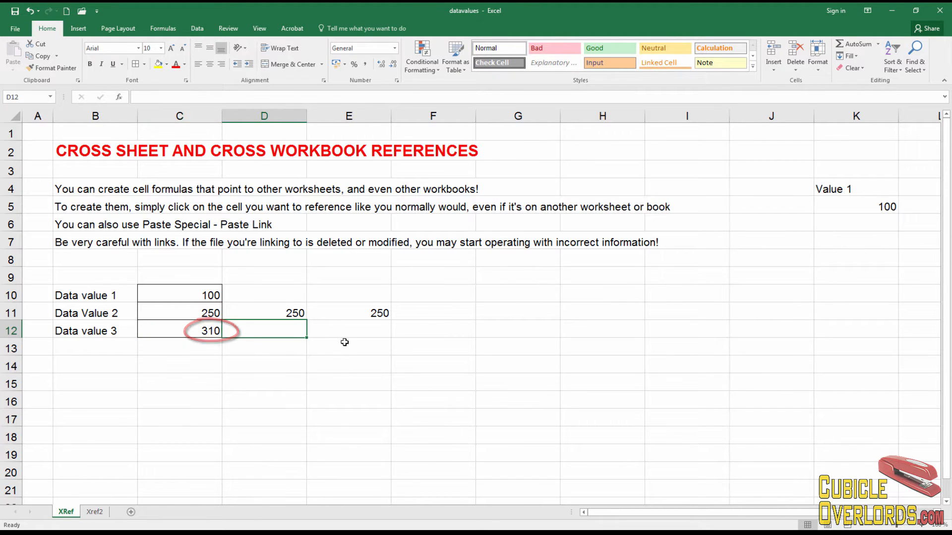
{"action": "left_click", "coordinate": [225, 377]}
{"action": "left_click", "coordinate": [203, 354]}
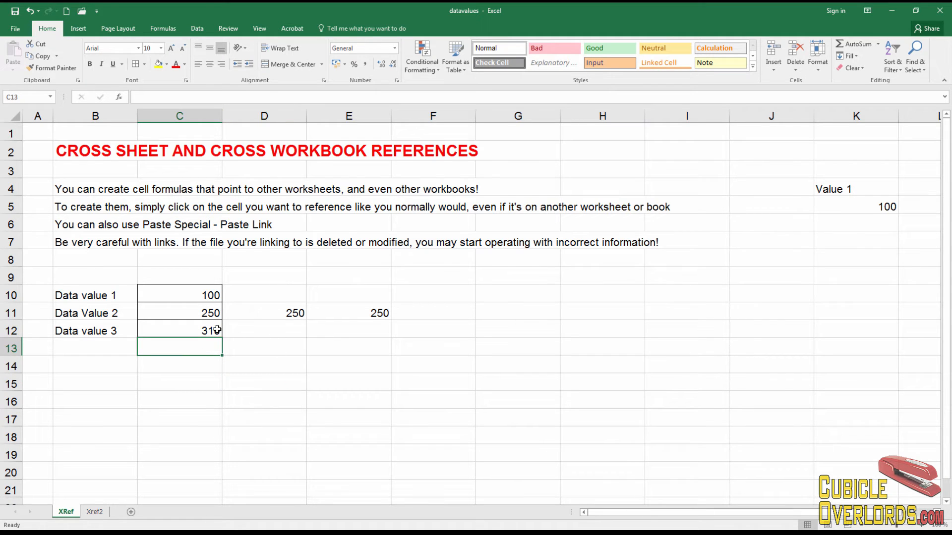
Examine the C12 formula, highlighting the workbook name datavalue_external.xlsx and the Xref_Ext sheet name, and leave it unedited.
{"action": "left_click", "coordinate": [214, 331]}
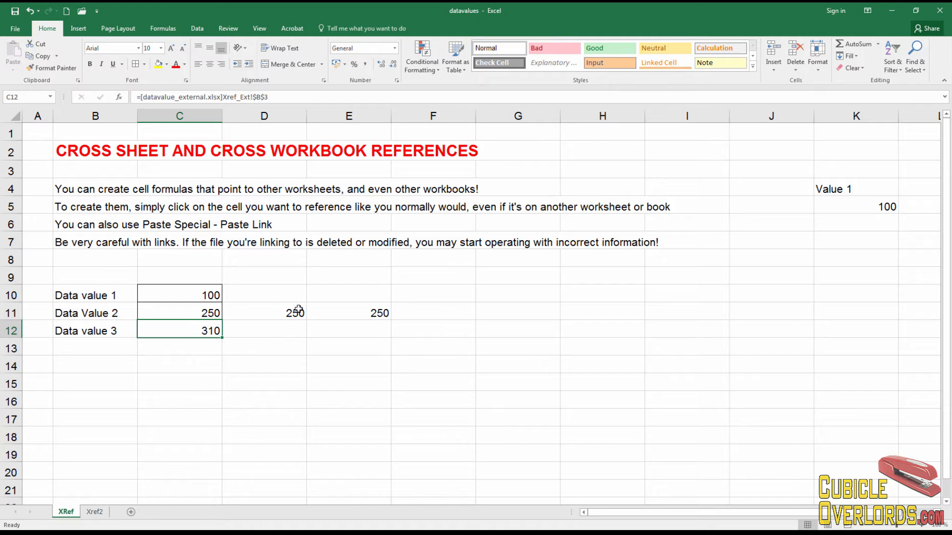
{"action": "key", "text": "F2"}
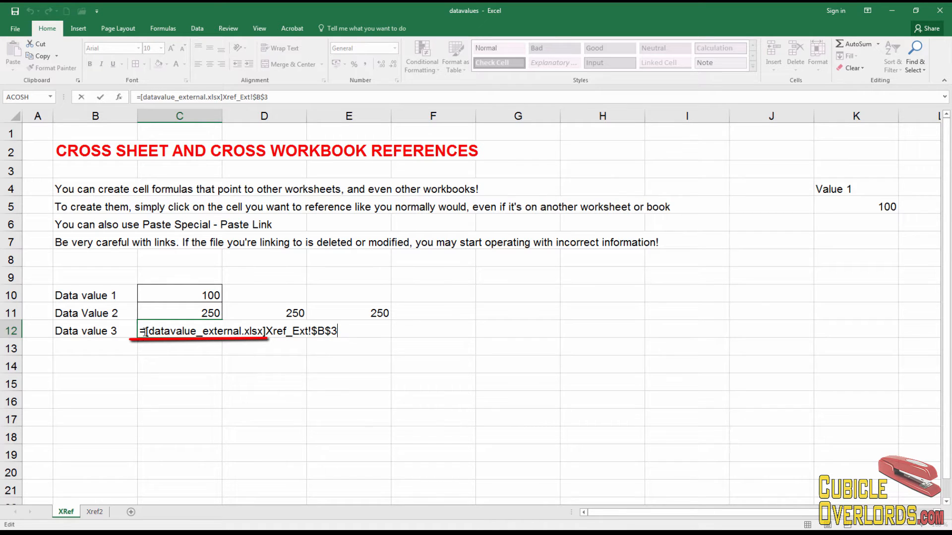
{"action": "left_click_drag", "start_coordinate": [142, 332], "coordinate": [266, 332]}
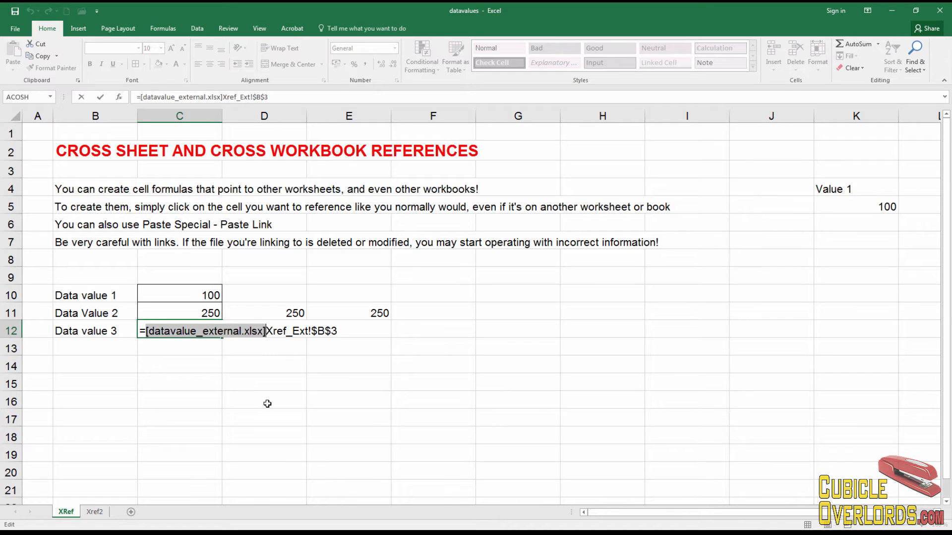
{"action": "key", "text": "Escape"}
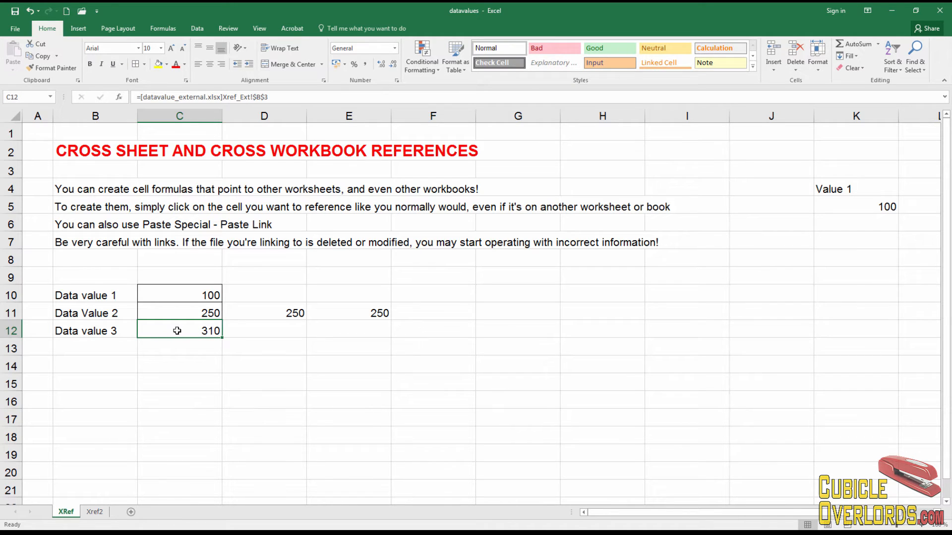
{"action": "key", "text": "F2"}
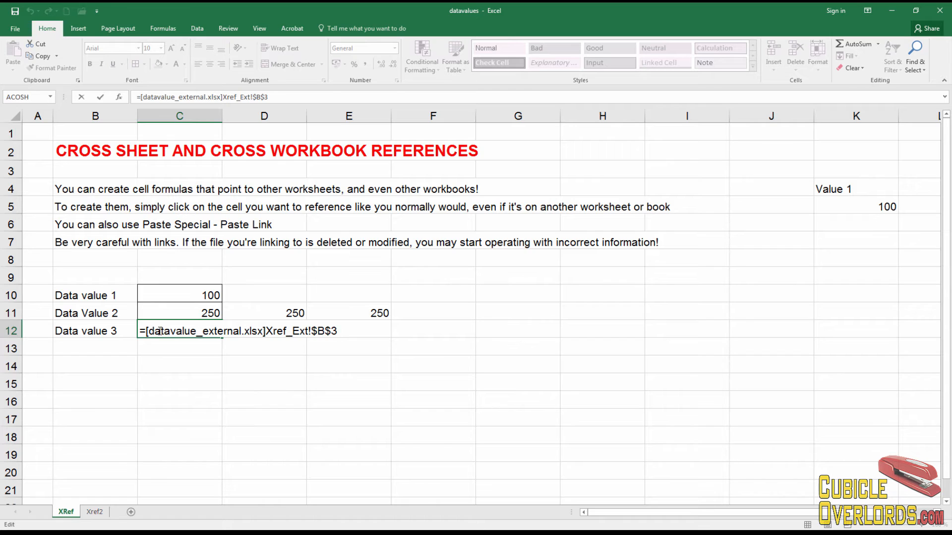
{"action": "left_click_drag", "start_coordinate": [146, 332], "coordinate": [310, 337]}
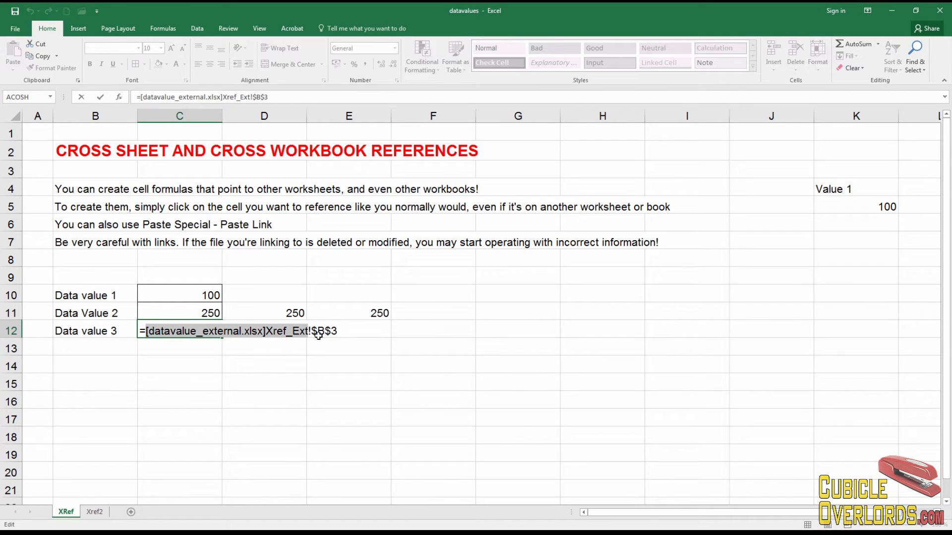
{"action": "key", "text": "Escape"}
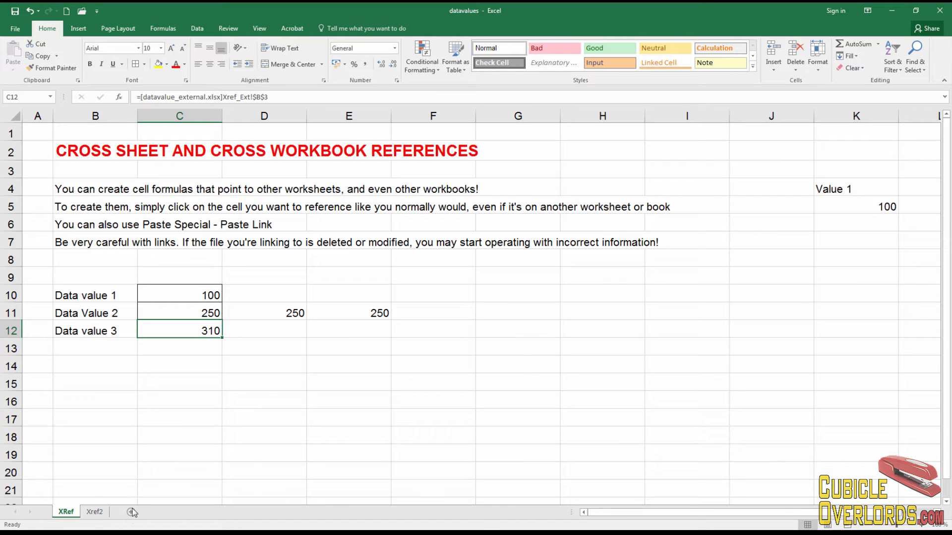
Copy B3 from the datavalue_external workbook and paste it as a link into D12 on the XRef sheet.
{"action": "key", "text": "ctrl+bracketleft"}
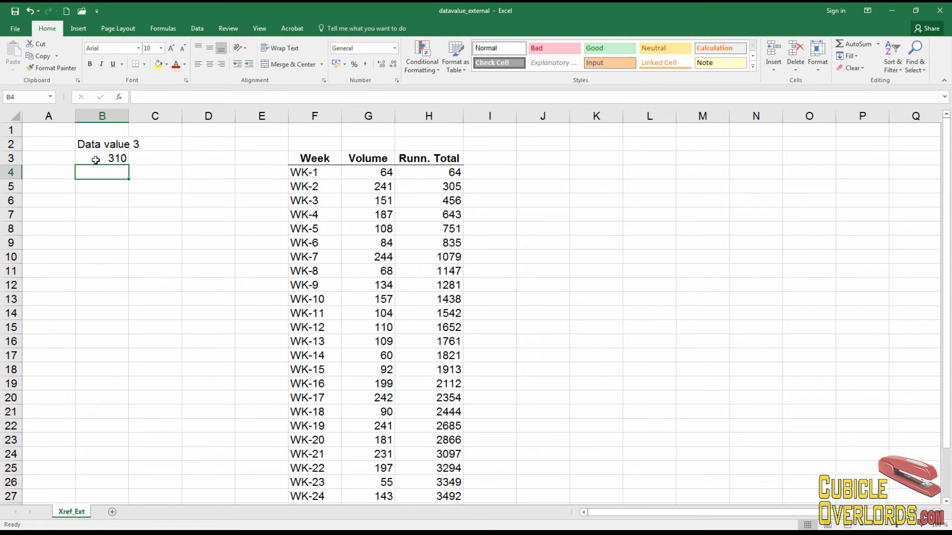
{"action": "key", "text": "ctrl+c"}
{"action": "key", "text": "alt+Tab"}
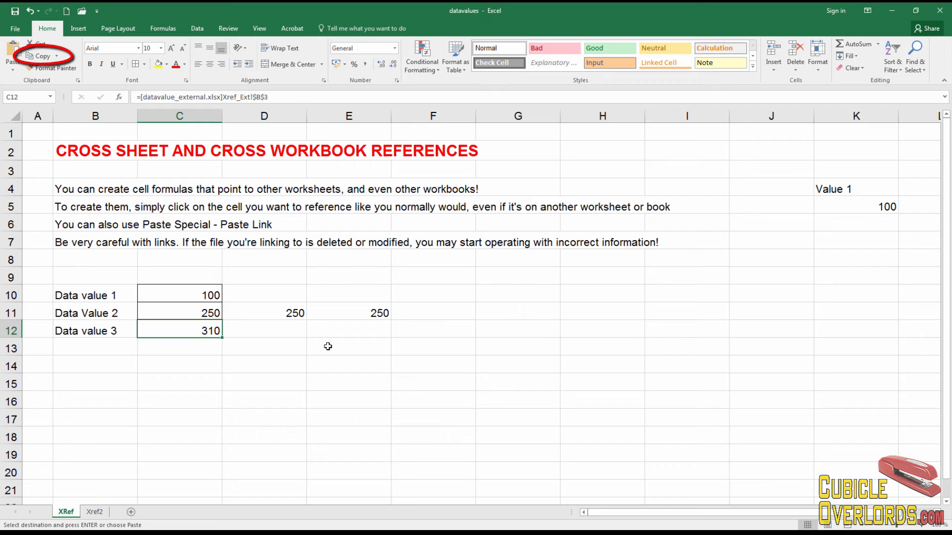
{"action": "left_click", "coordinate": [275, 371]}
{"action": "left_click", "coordinate": [283, 331]}
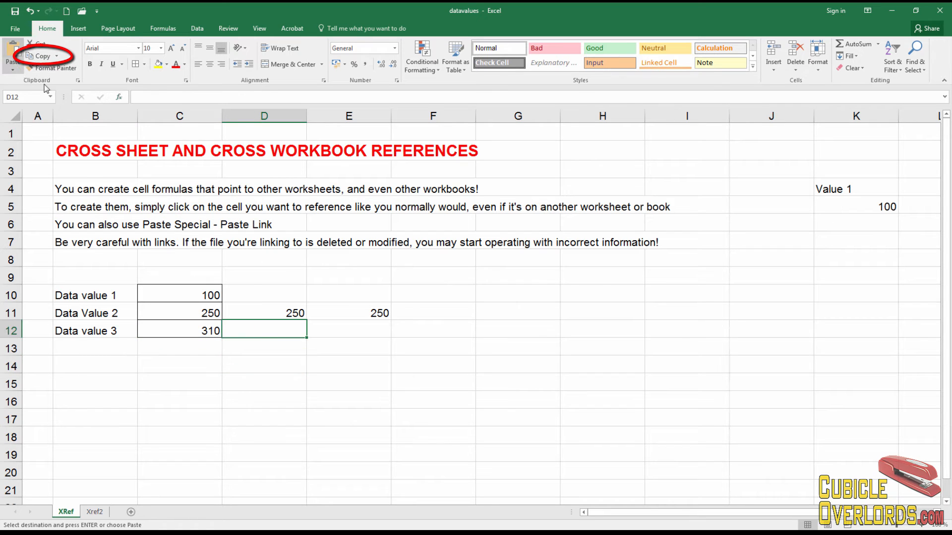
{"action": "left_click", "coordinate": [13, 67]}
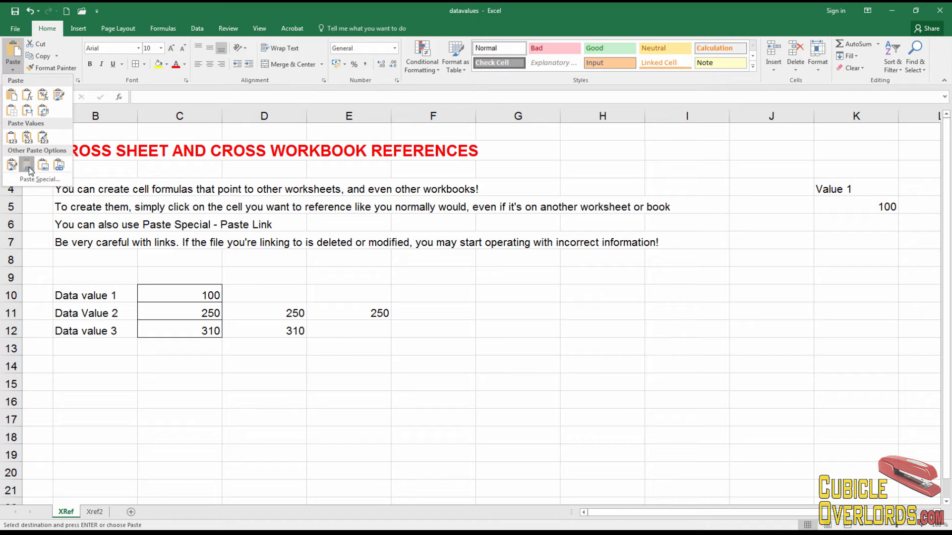
{"action": "left_click", "coordinate": [29, 168]}
{"action": "left_click", "coordinate": [282, 400]}
{"action": "left_click", "coordinate": [281, 325]}
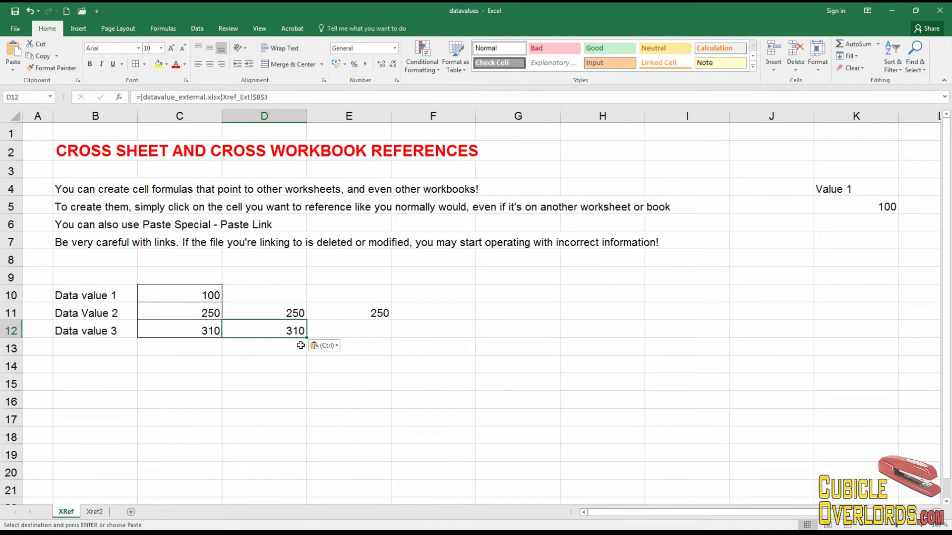
Remove the dollar signs from the D12 formula so it reads =[datavalue_external.xlsx]Xref_Ext!B3.
{"action": "key", "text": "F2"}
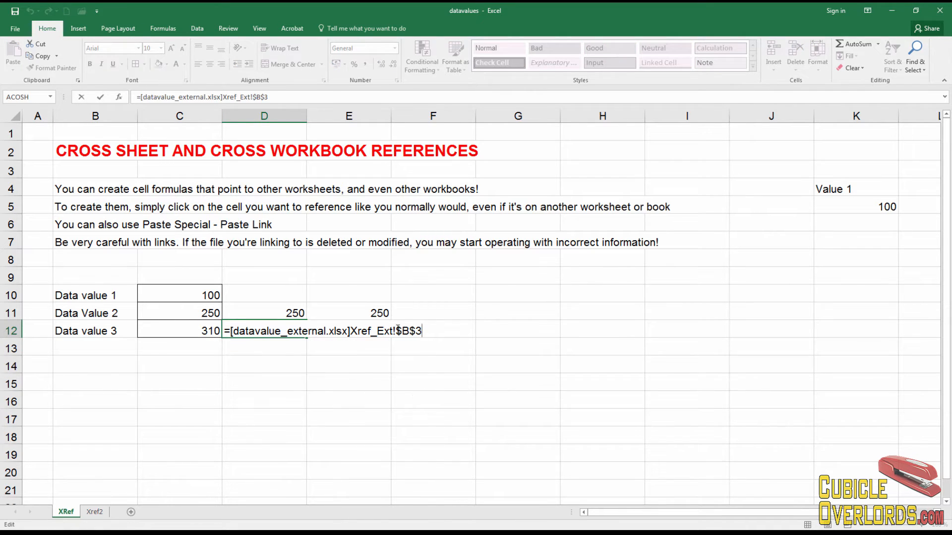
{"action": "left_click_drag", "start_coordinate": [397, 332], "coordinate": [413, 332]}
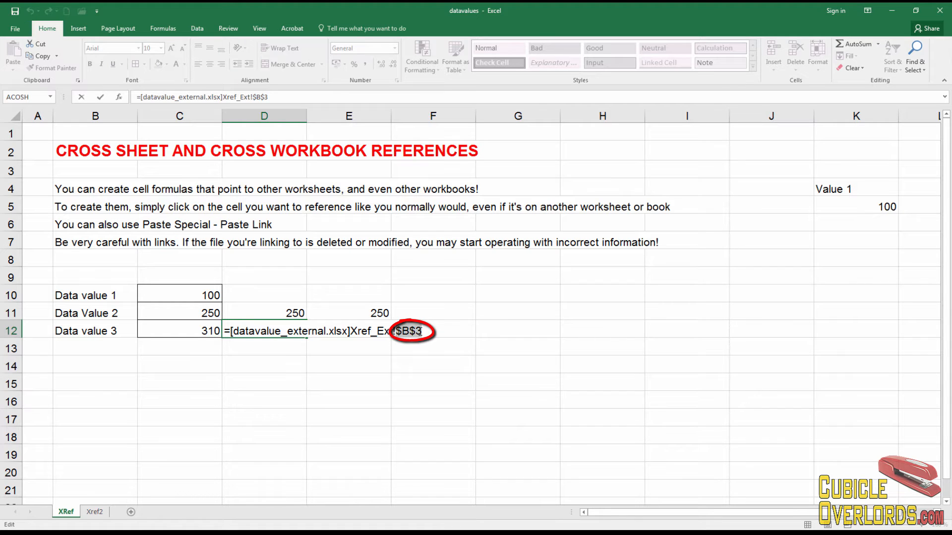
{"action": "left_click", "coordinate": [401, 332]}
{"action": "key", "text": "BackSpace"}
{"action": "left_click", "coordinate": [410, 331]}
{"action": "key", "text": "BackSpace"}
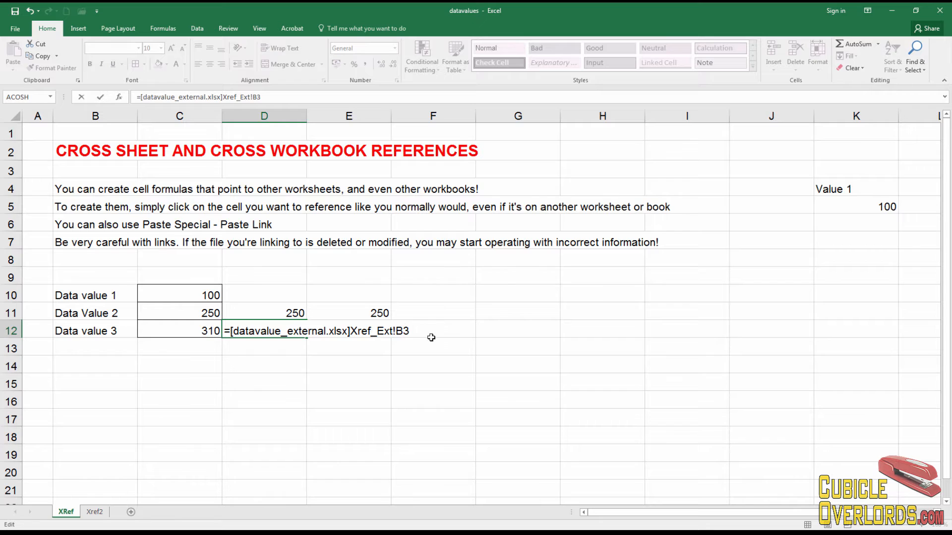
{"action": "key", "text": "ctrl+Return"}
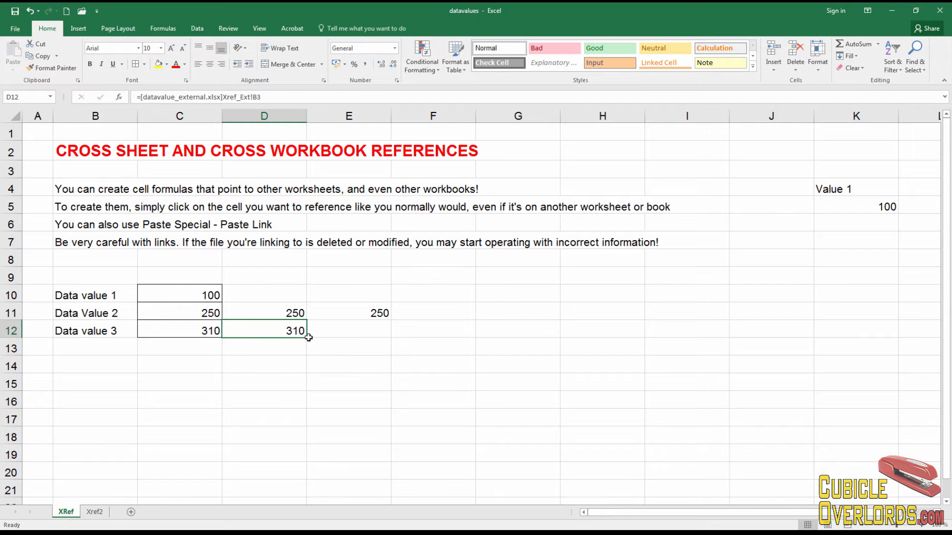
Fill the D12 formula across to E12 and compare the external references in the two cells.
{"action": "mouse_move", "coordinate": [308, 337]}
{"action": "left_mouse_down"}
{"action": "mouse_move", "coordinate": [280, 331]}
{"action": "mouse_move", "coordinate": [418, 334]}
{"action": "mouse_move", "coordinate": [380, 328]}
{"action": "left_mouse_up"}
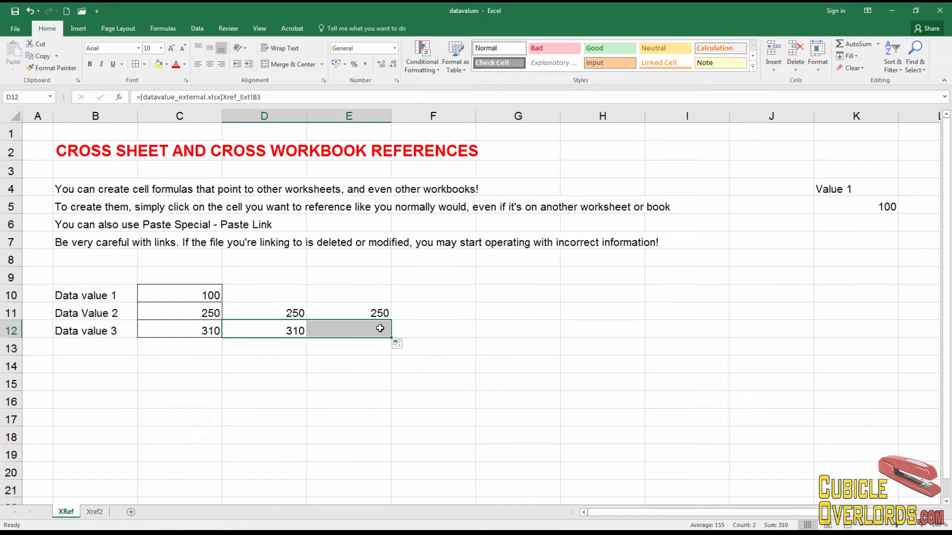
{"action": "left_click", "coordinate": [380, 328]}
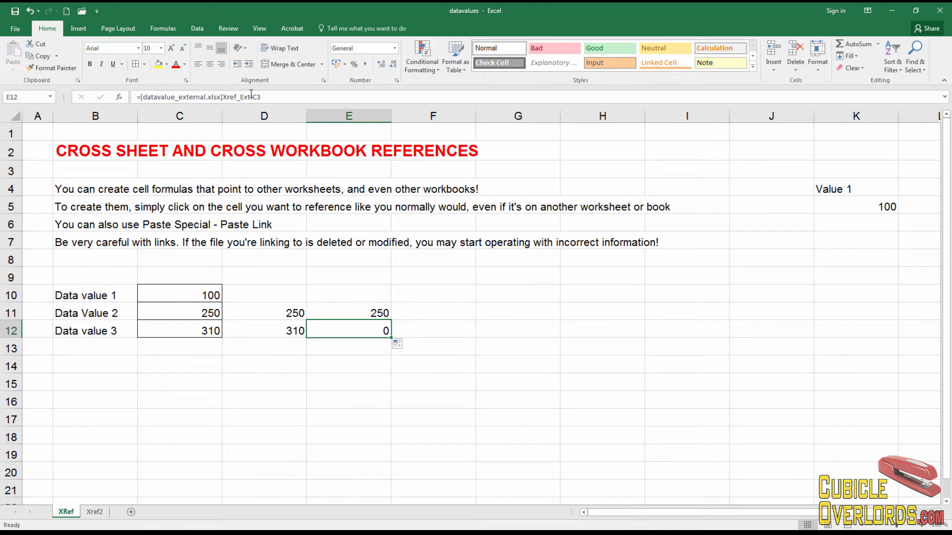
{"action": "left_click", "coordinate": [286, 330]}
{"action": "left_click", "coordinate": [355, 329]}
{"action": "left_click", "coordinate": [436, 344]}
{"action": "left_click", "coordinate": [523, 296]}
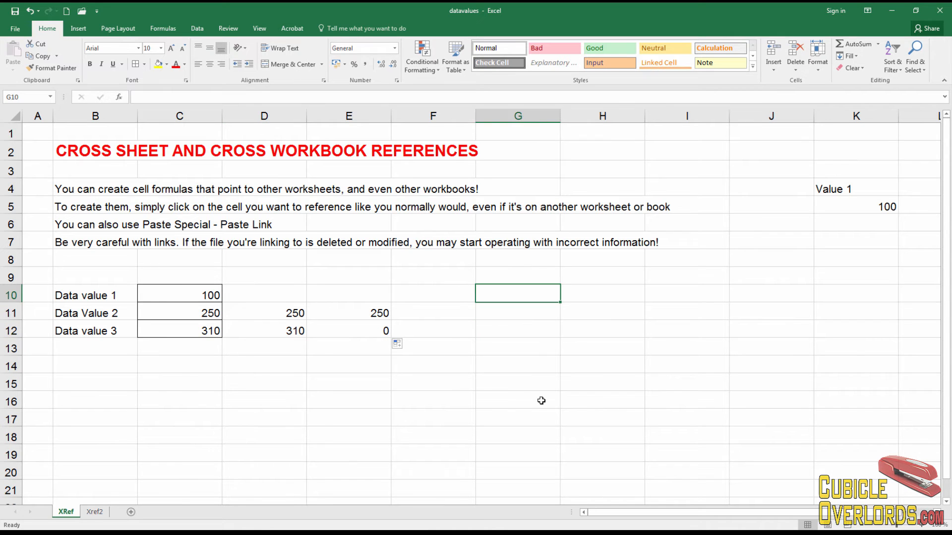
Switch to the datavalue_external workbook and copy the Week, Volume and Runn. Total table in F3:H31.
{"action": "key", "text": "ctrl+Tab"}
{"action": "left_click", "coordinate": [315, 162]}
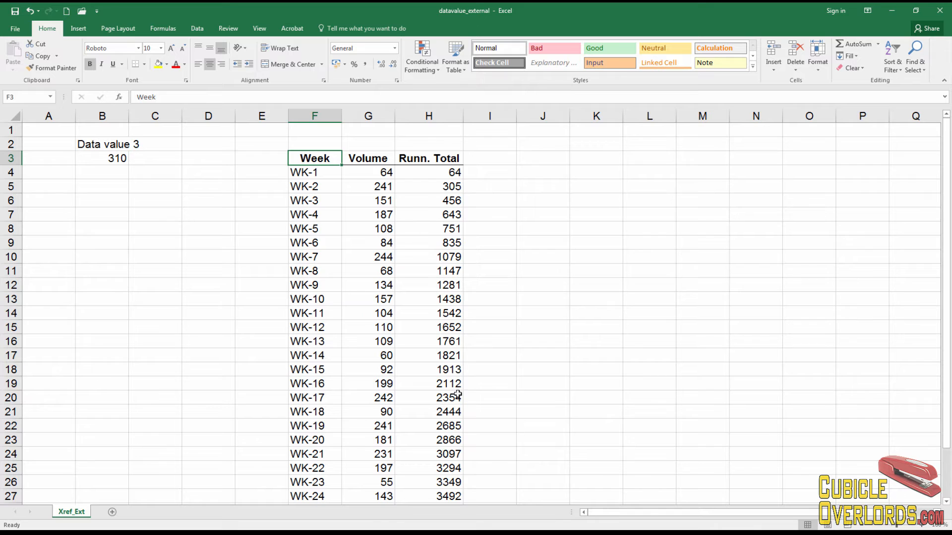
{"action": "scroll", "coordinate": [450, 454], "scroll_direction": "down", "scroll_amount": 1}
{"action": "scroll", "coordinate": [450, 454], "scroll_direction": "down", "scroll_amount": 2}
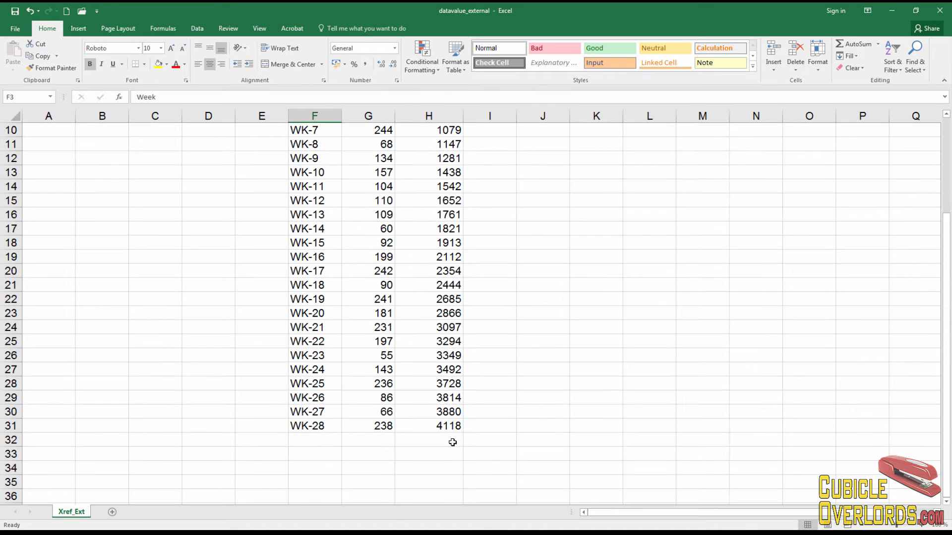
{"action": "key", "text": "ctrl+shift+End"}
{"action": "scroll", "coordinate": [523, 364], "scroll_direction": "up", "scroll_amount": 3}
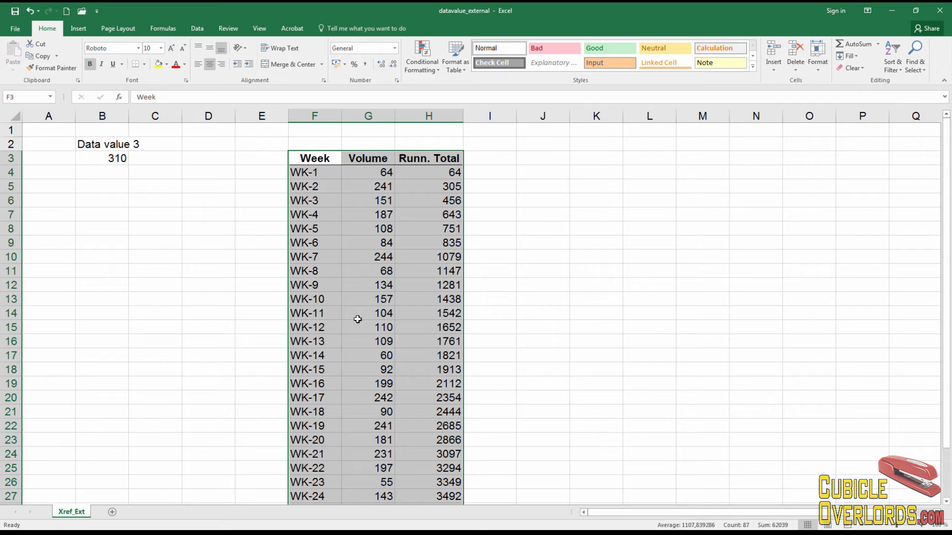
{"action": "scroll", "coordinate": [370, 294], "scroll_direction": "down", "scroll_amount": 2}
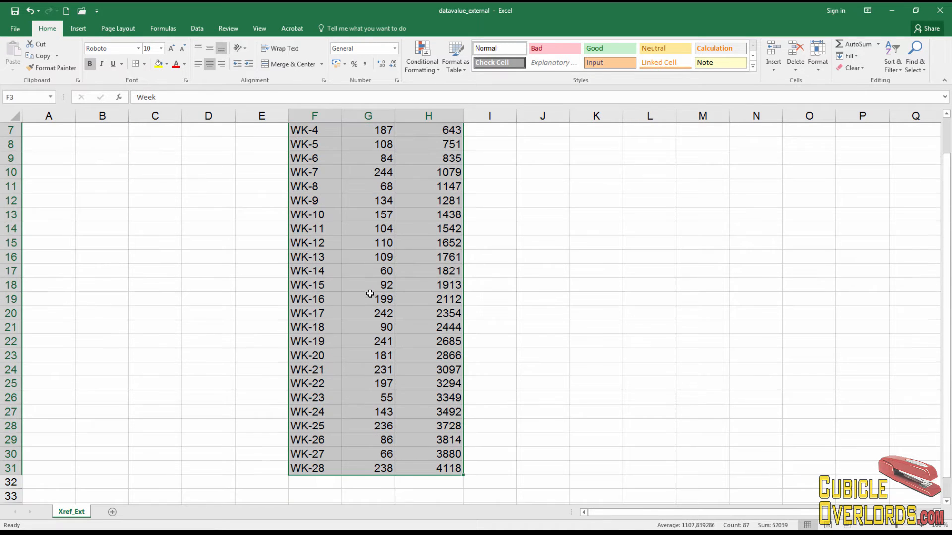
{"action": "scroll", "coordinate": [368, 358], "scroll_direction": "up", "scroll_amount": 2}
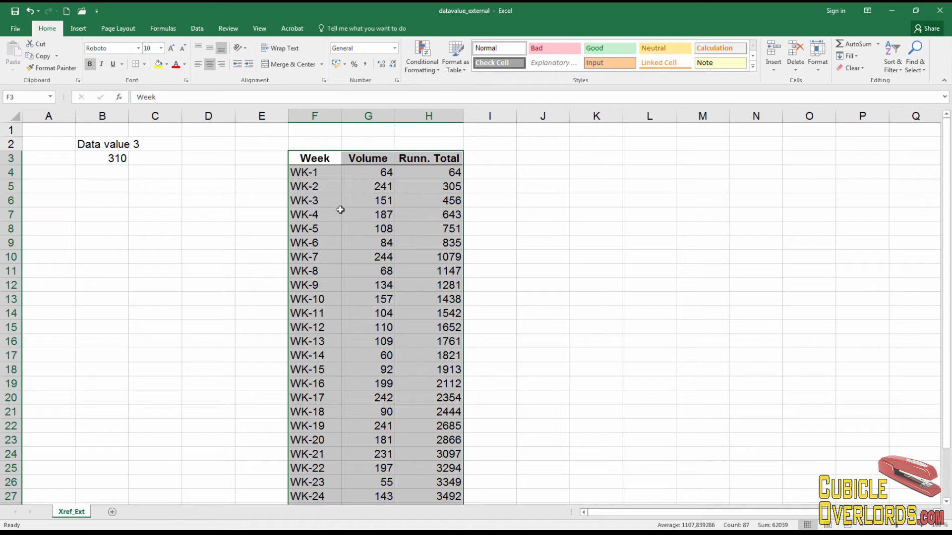
{"action": "scroll", "coordinate": [340, 210], "scroll_direction": "down", "scroll_amount": 2}
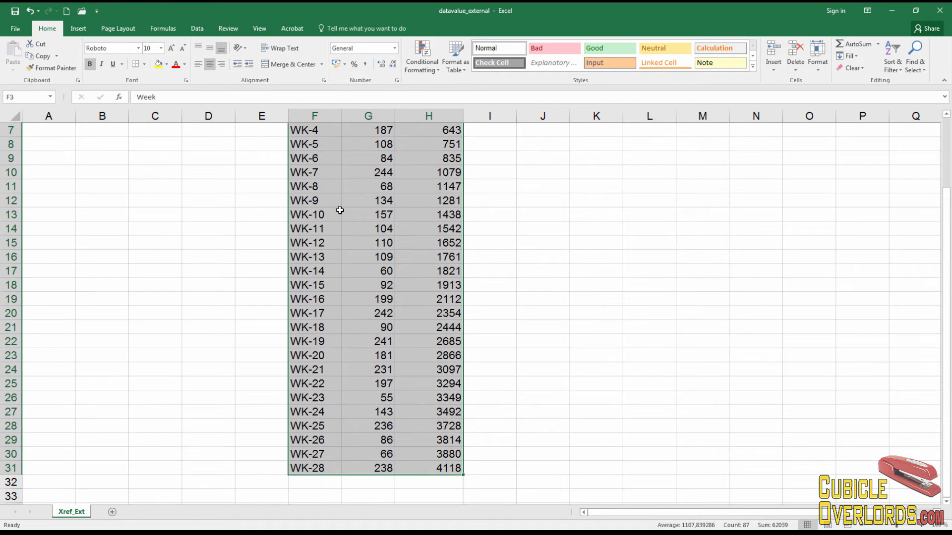
{"action": "scroll", "coordinate": [340, 210], "scroll_direction": "up", "scroll_amount": 2}
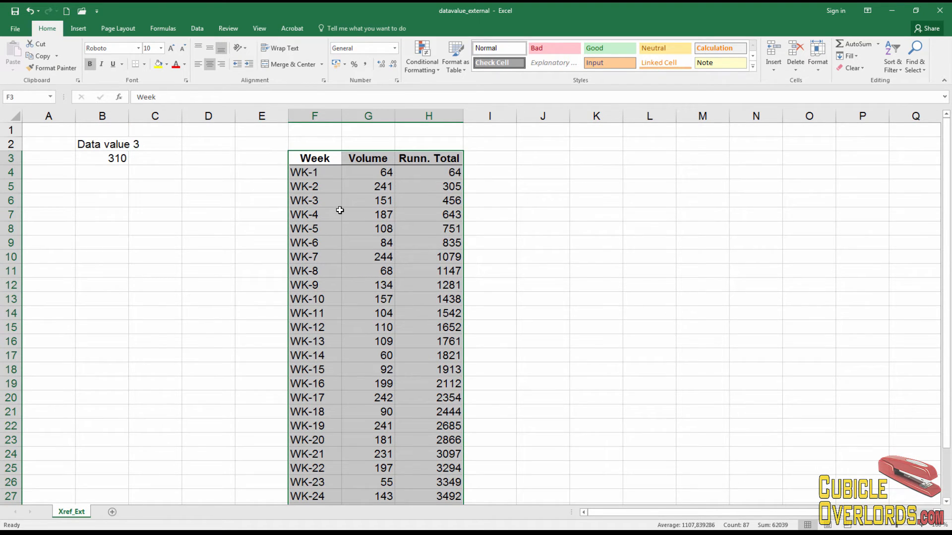
{"action": "key", "text": "ctrl+c"}
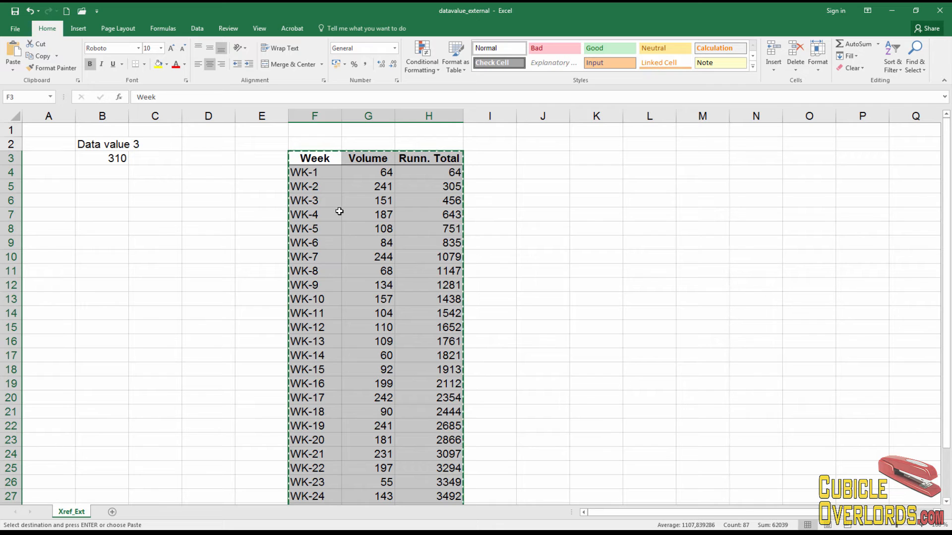
Paste the copied table as links at G10 on the XRef sheet and check the linked formulas in I12 and H20.
{"action": "key", "text": "alt+Tab"}
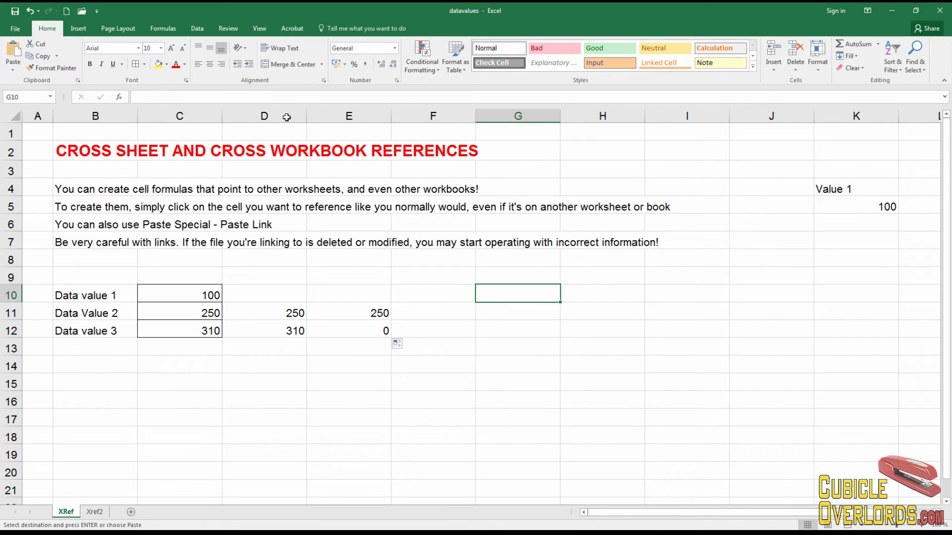
{"action": "left_click", "coordinate": [13, 69]}
{"action": "left_click", "coordinate": [27, 165]}
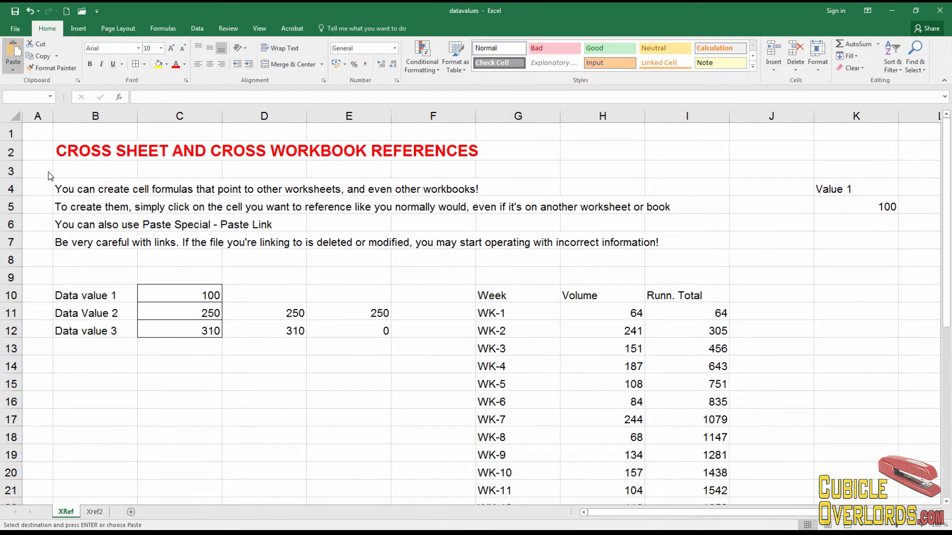
{"action": "left_click", "coordinate": [665, 331]}
{"action": "scroll", "coordinate": [623, 259], "scroll_direction": "down", "scroll_amount": 4}
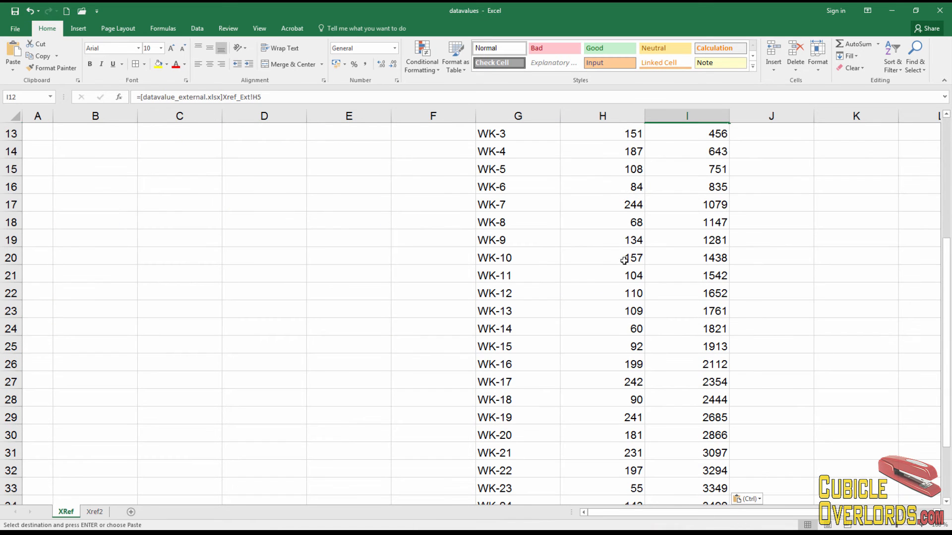
{"action": "left_click", "coordinate": [603, 259]}
{"action": "scroll", "coordinate": [603, 259], "scroll_direction": "up", "scroll_amount": 4}
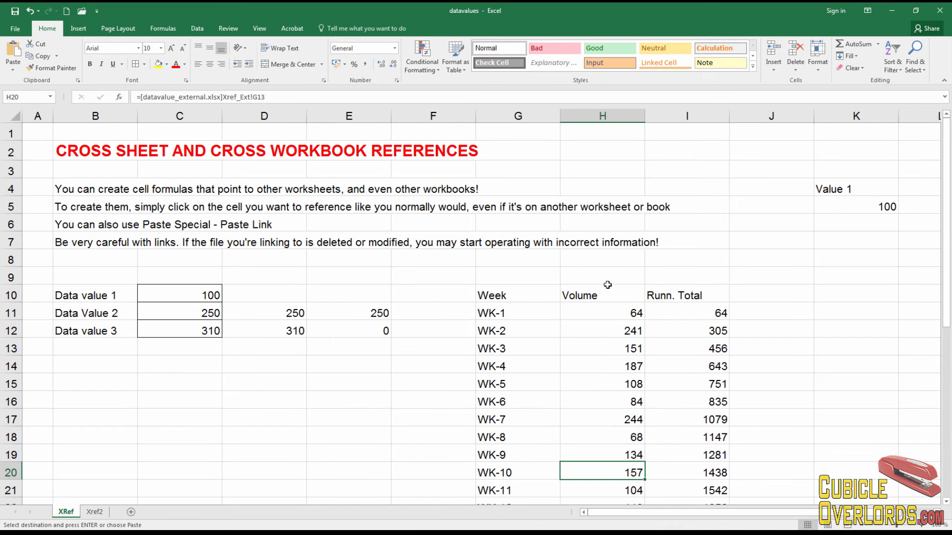
Add a bottom border to the linked table's header row G10:I10, and check the formula in H13.
{"action": "left_click_drag", "start_coordinate": [508, 296], "coordinate": [696, 288]}
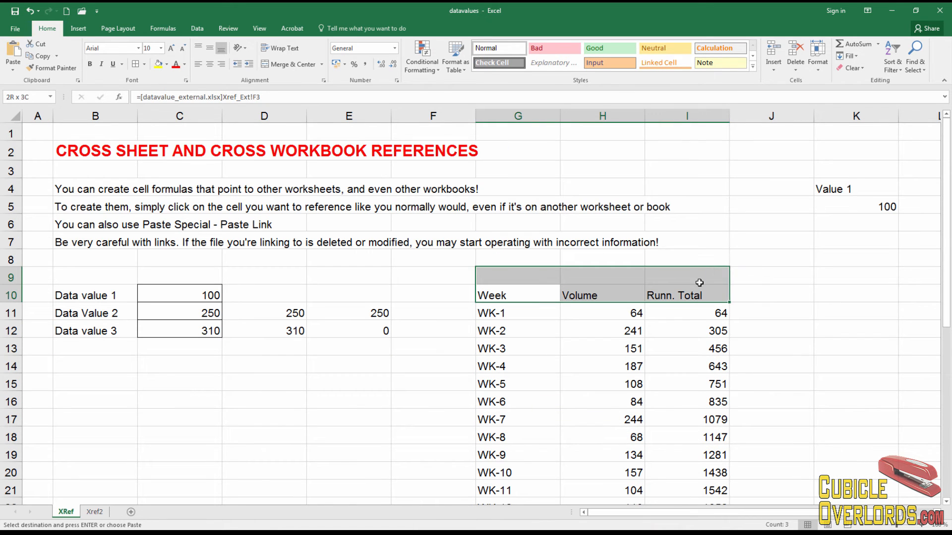
{"action": "left_click", "coordinate": [144, 64]}
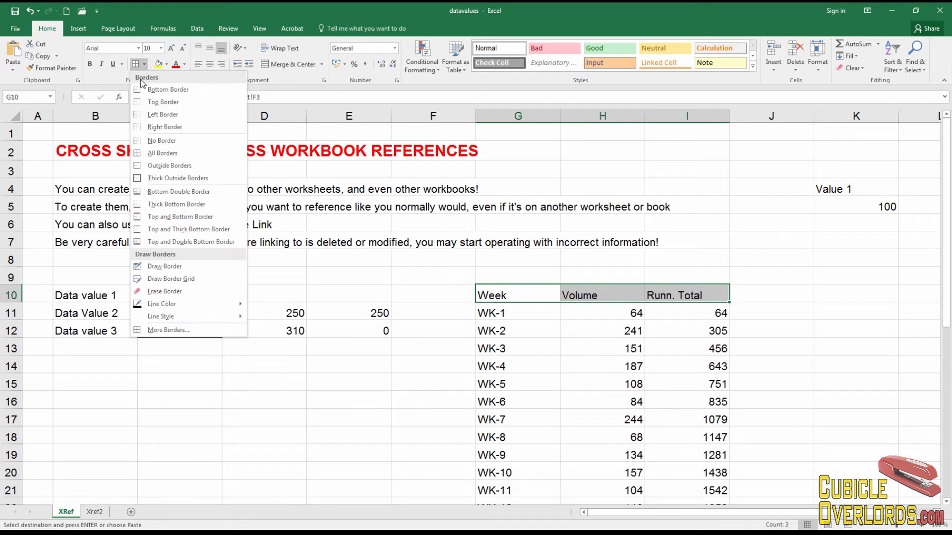
{"action": "left_click", "coordinate": [162, 90]}
{"action": "left_click", "coordinate": [594, 350]}
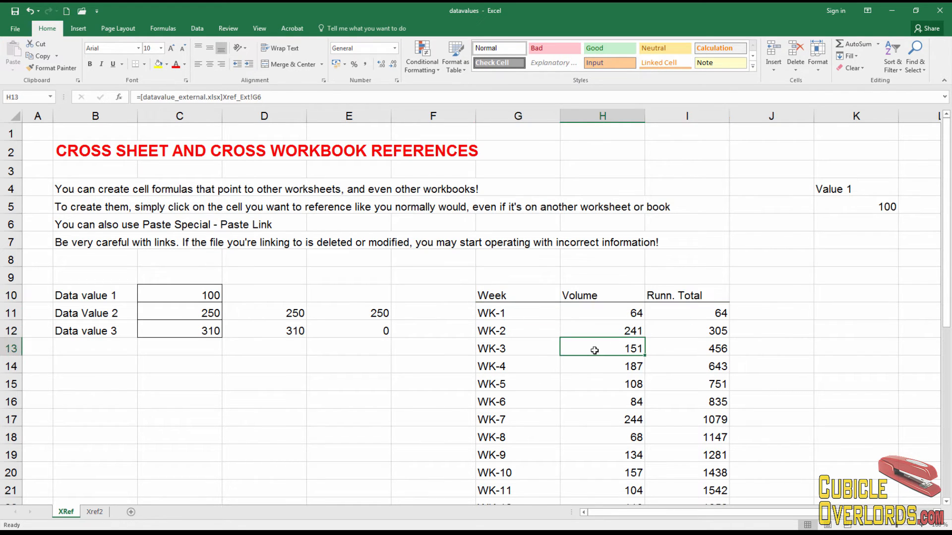
{"action": "scroll", "coordinate": [755, 326], "scroll_direction": "down", "scroll_amount": 4}
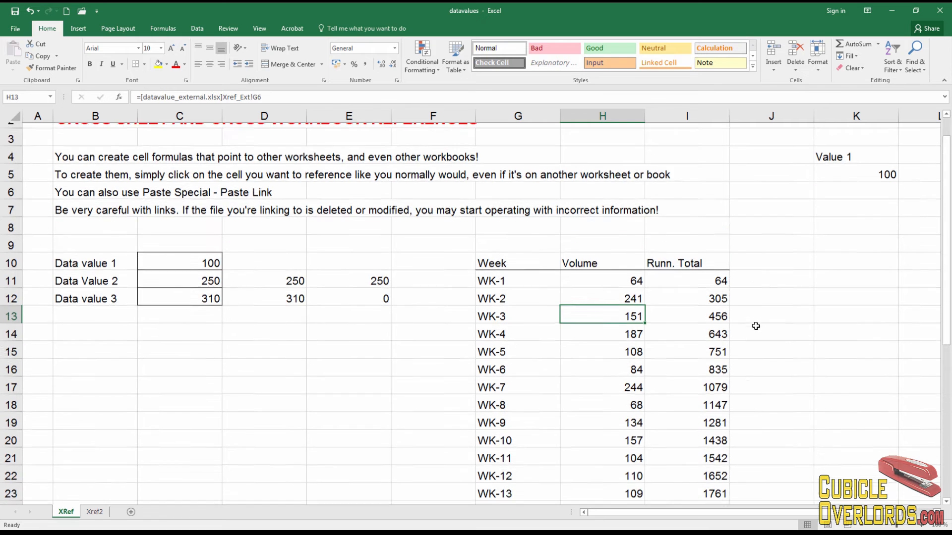
Look through the linked Week, Volume and Runn. Total table and check the external references in H17, H14 and I14.
{"action": "scroll", "coordinate": [686, 325], "scroll_direction": "up", "scroll_amount": 3}
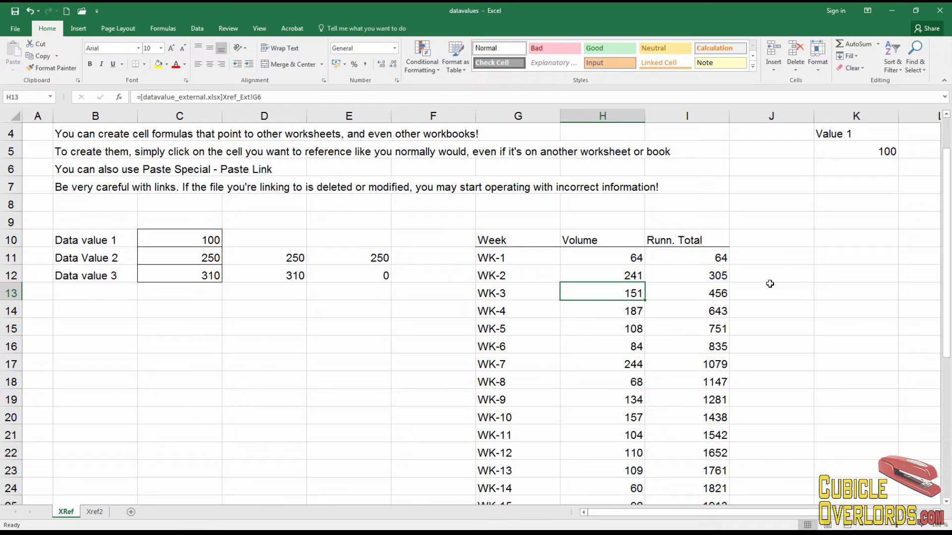
{"action": "scroll", "coordinate": [623, 330], "scroll_direction": "down", "scroll_amount": 2}
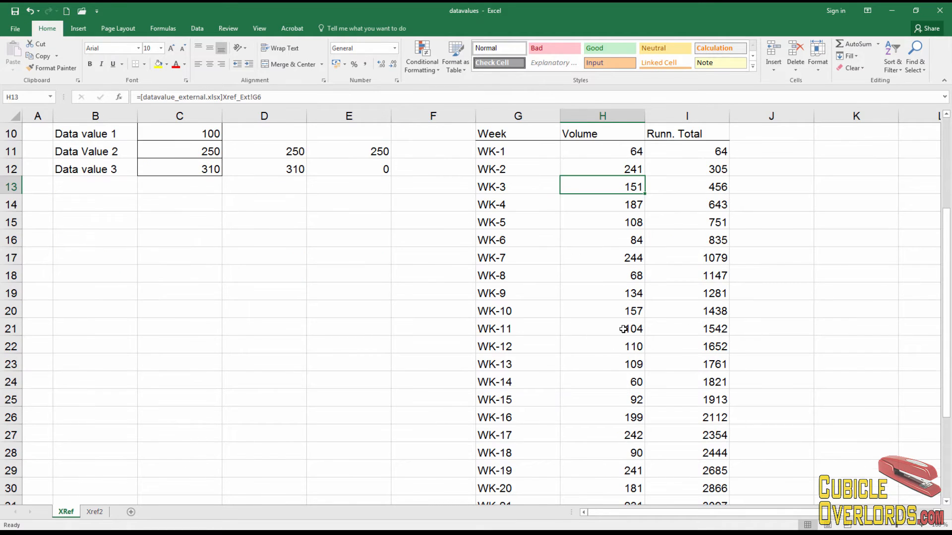
{"action": "scroll", "coordinate": [623, 330], "scroll_direction": "up", "scroll_amount": 2}
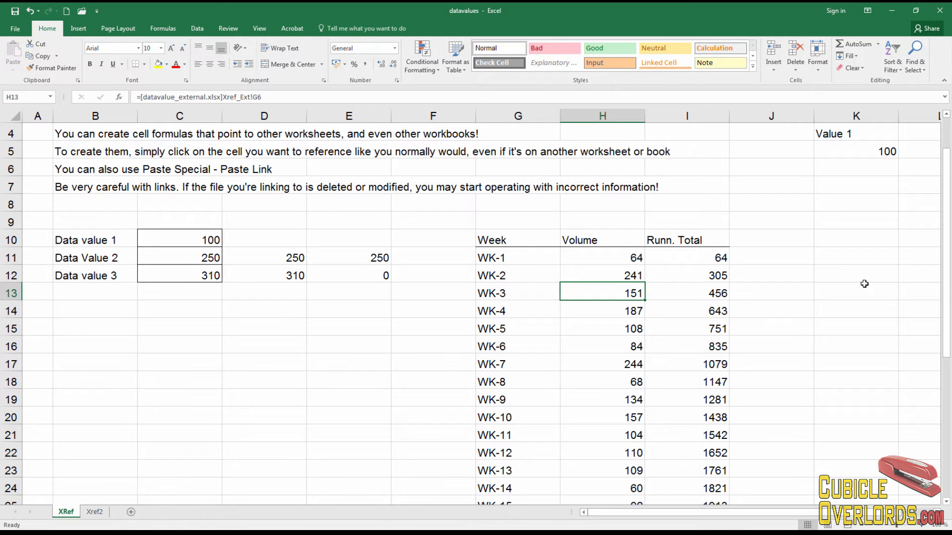
{"action": "left_click", "coordinate": [625, 364]}
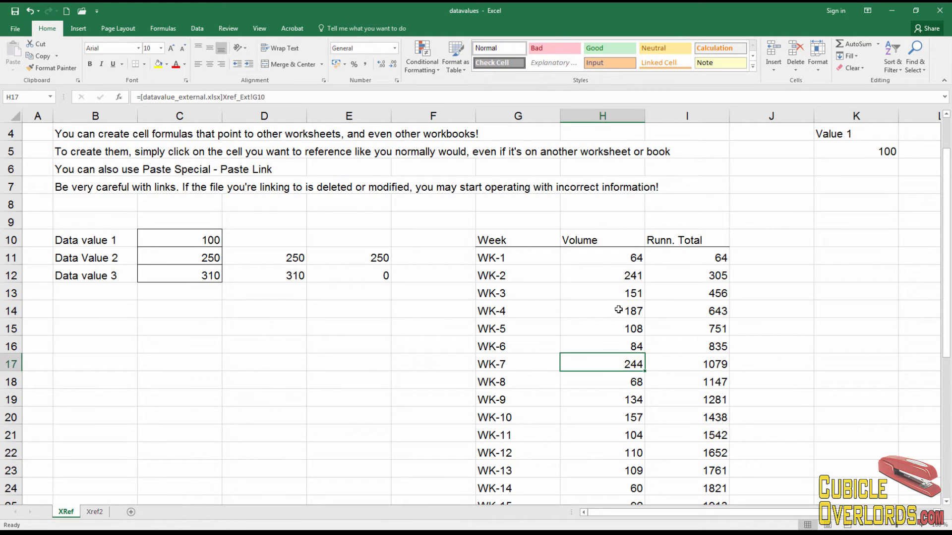
{"action": "left_click", "coordinate": [627, 310]}
{"action": "left_click", "coordinate": [692, 311]}
{"action": "scroll", "coordinate": [693, 315], "scroll_direction": "down", "scroll_amount": 1}
{"action": "scroll", "coordinate": [695, 320], "scroll_direction": "up", "scroll_amount": 2}
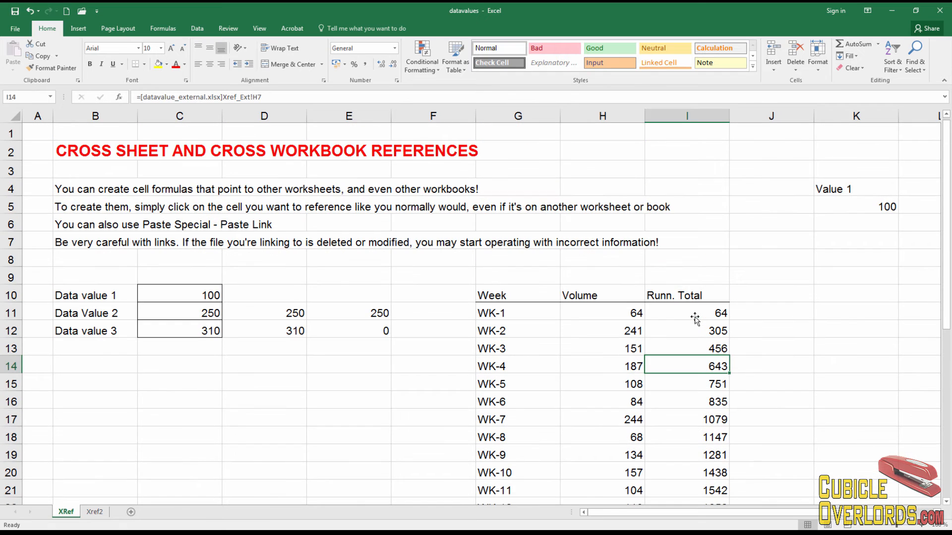
Read the caution about links in B7 and check the linked table's references in H12, H14, H17 and I20.
{"action": "left_click", "coordinate": [69, 247]}
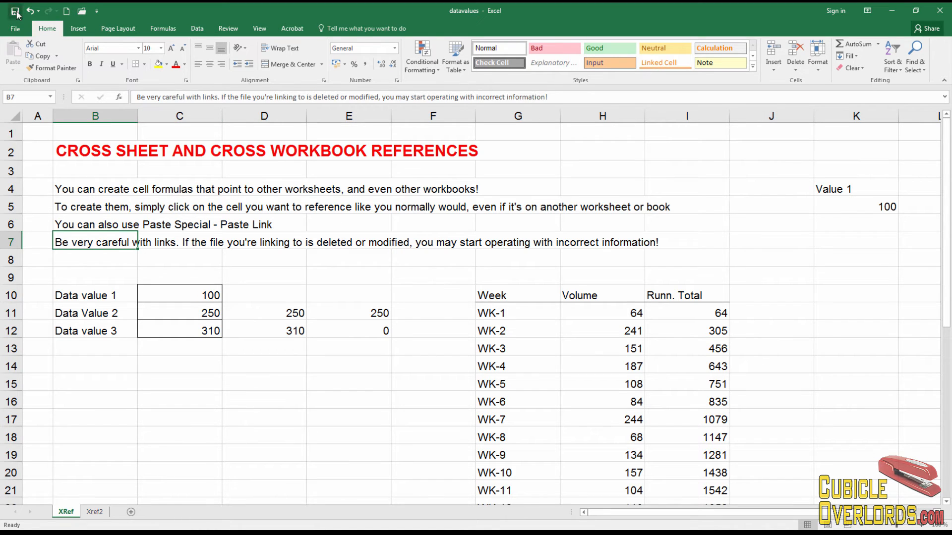
{"action": "left_click", "coordinate": [333, 268]}
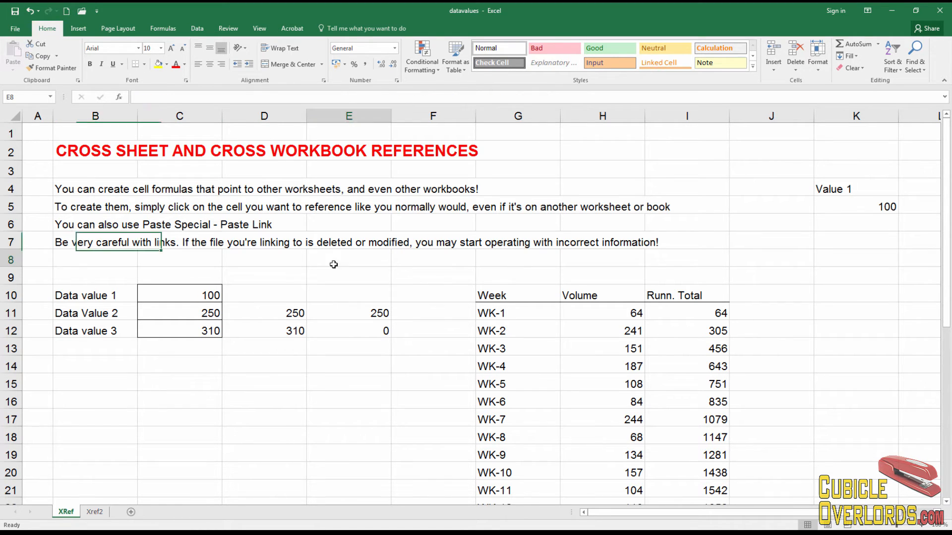
{"action": "left_click", "coordinate": [98, 255]}
{"action": "left_click", "coordinate": [643, 364]}
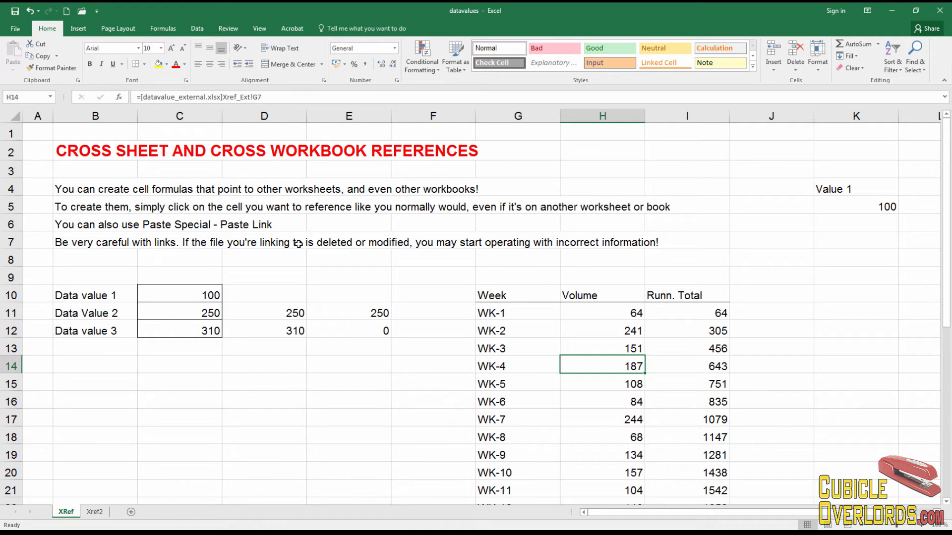
{"action": "left_click", "coordinate": [614, 328]}
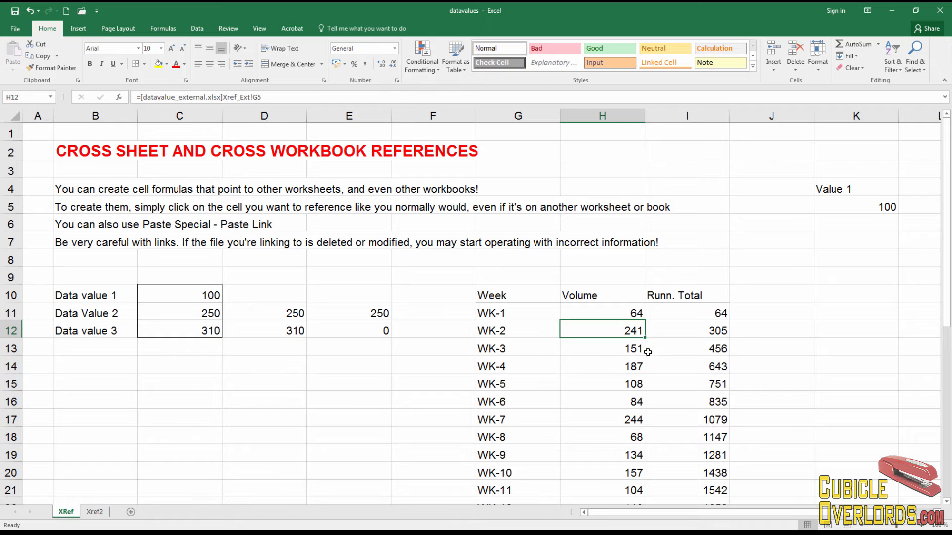
{"action": "left_click", "coordinate": [699, 361]}
{"action": "left_click", "coordinate": [631, 410]}
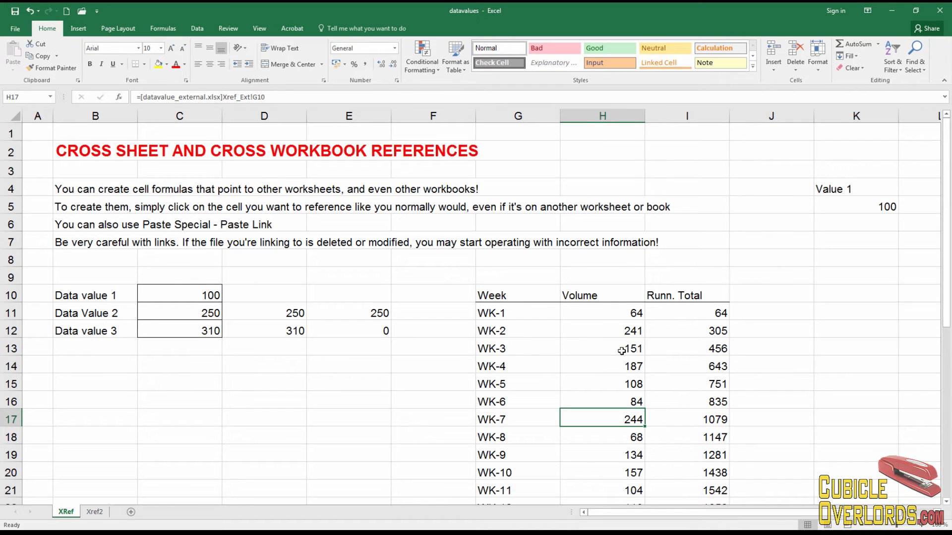
{"action": "left_click", "coordinate": [621, 371]}
{"action": "scroll", "coordinate": [621, 371], "scroll_direction": "down", "scroll_amount": 1}
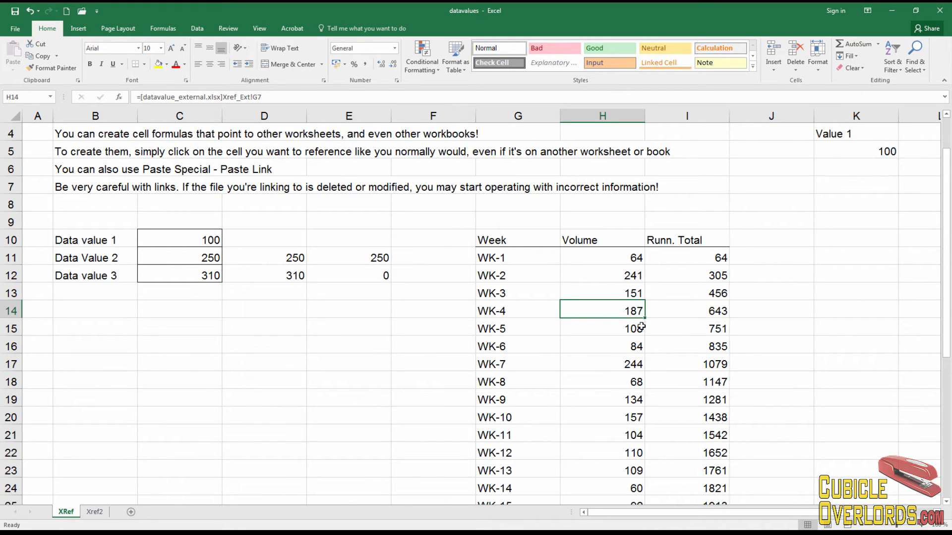
{"action": "left_click", "coordinate": [670, 418]}
{"action": "scroll", "coordinate": [706, 394], "scroll_direction": "down", "scroll_amount": 2}
{"action": "scroll", "coordinate": [706, 394], "scroll_direction": "up", "scroll_amount": 3}
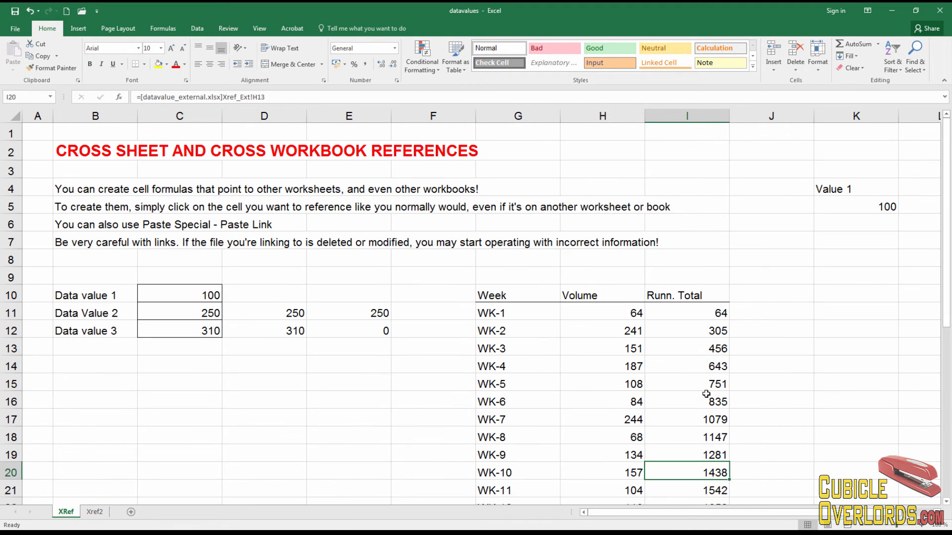
Review the reference formulas in C10:E12, comparing the same-sheet, Xref2 and datavalue_external references cell by cell.
{"action": "left_click", "coordinate": [117, 255]}
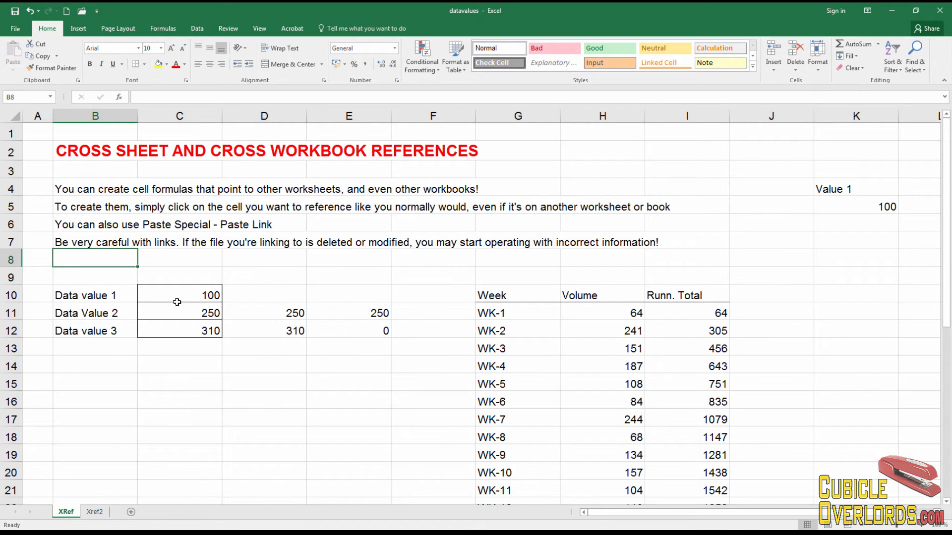
{"action": "left_click", "coordinate": [197, 293]}
{"action": "left_click", "coordinate": [380, 328], "text": "shift"}
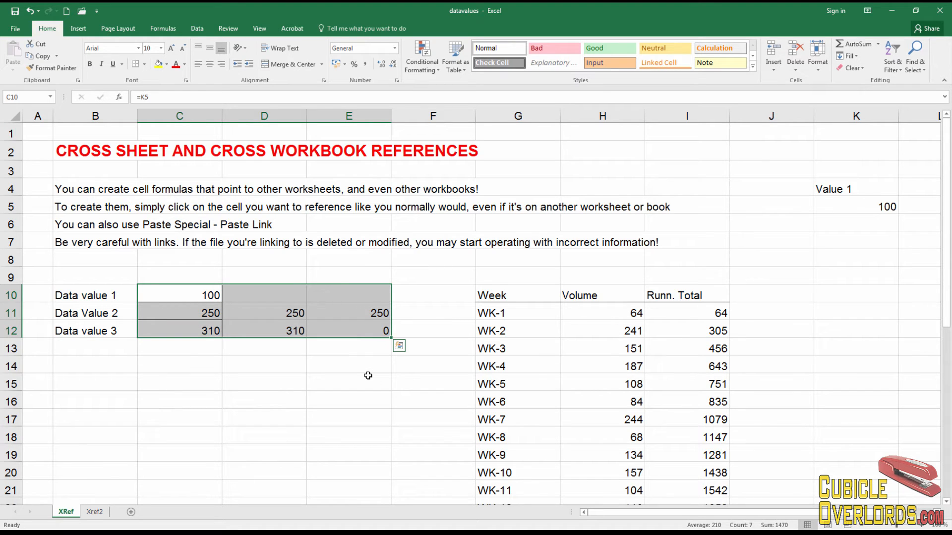
{"action": "left_click", "coordinate": [205, 329]}
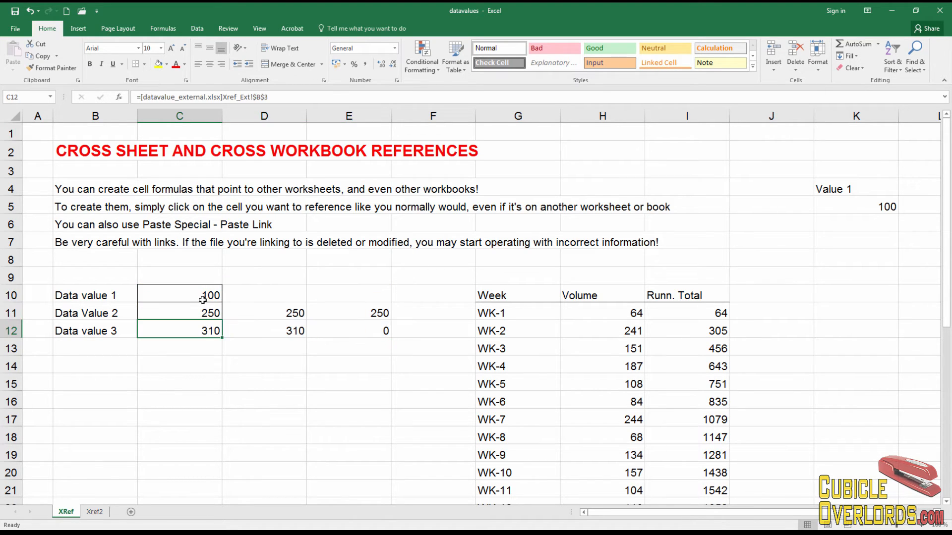
{"action": "left_click", "coordinate": [202, 299]}
{"action": "left_click", "coordinate": [204, 315]}
{"action": "left_click", "coordinate": [297, 318]}
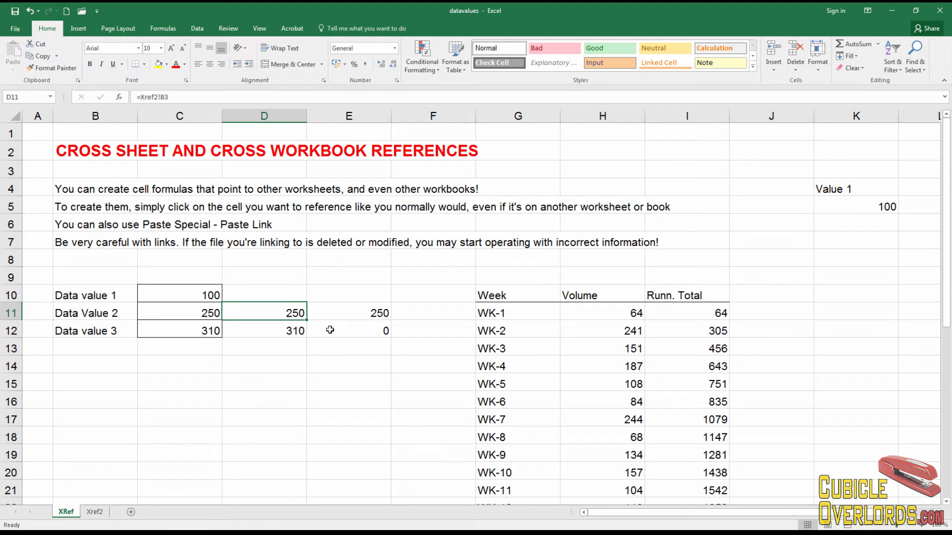
{"action": "left_click", "coordinate": [329, 329]}
{"action": "left_click", "coordinate": [355, 313]}
{"action": "left_click", "coordinate": [299, 331]}
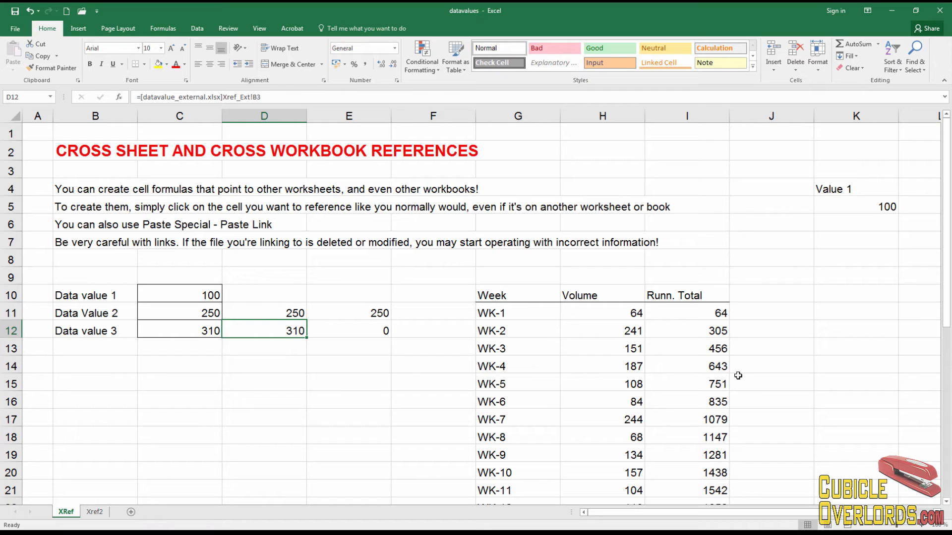
{"action": "left_click", "coordinate": [100, 257]}
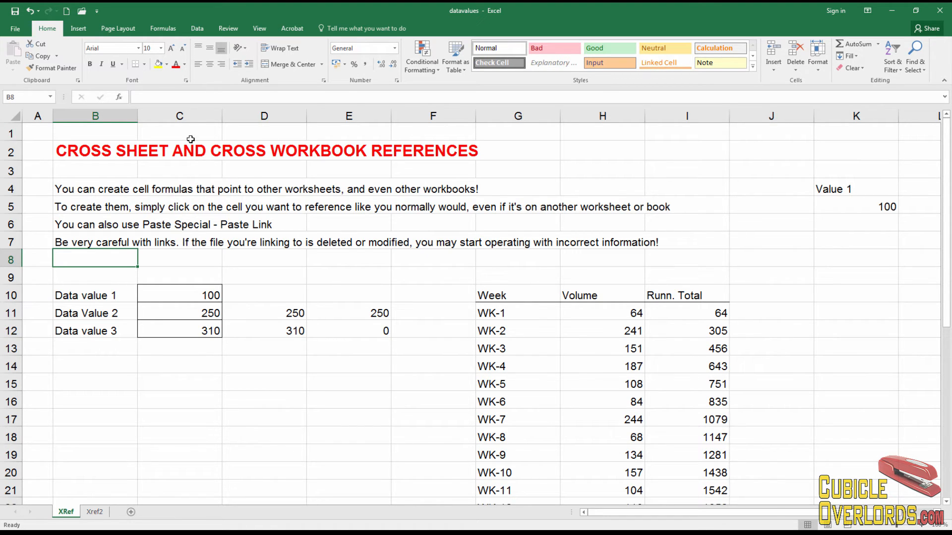
View the list of workbook connections and close it.
{"action": "left_click", "coordinate": [200, 29]}
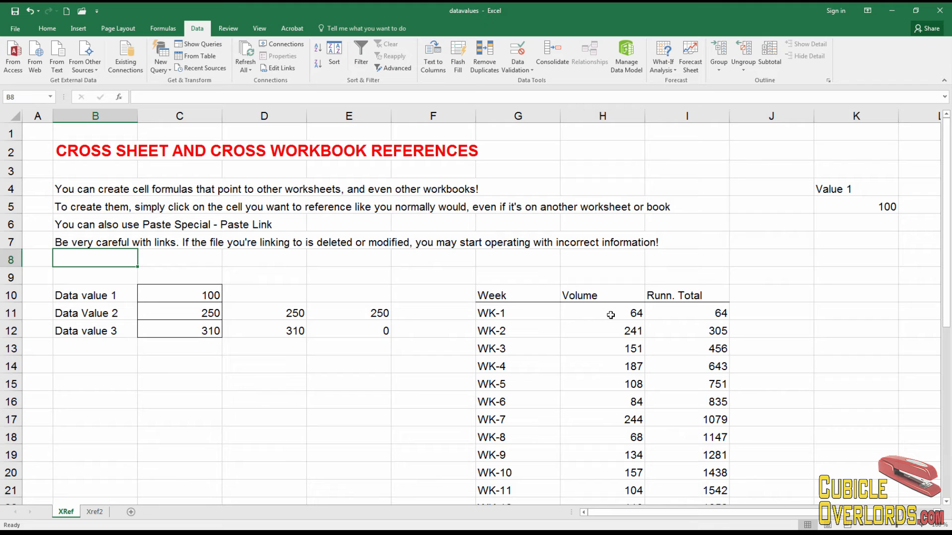
{"action": "left_click", "coordinate": [292, 47]}
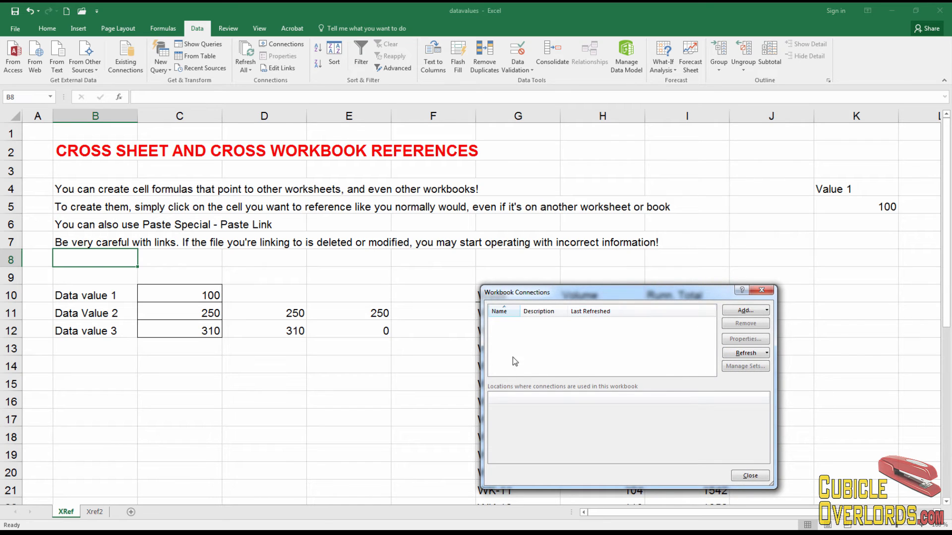
{"action": "left_click", "coordinate": [749, 476]}
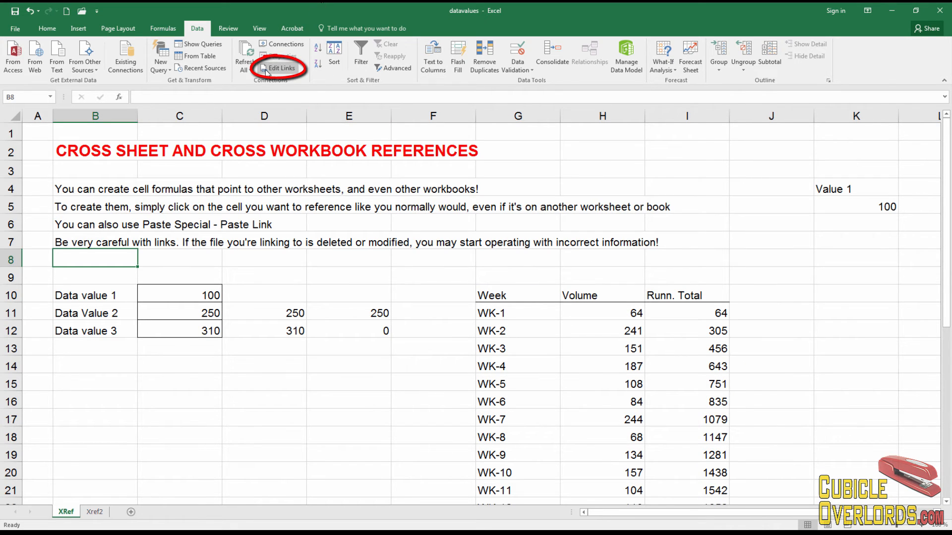
Examine the datavalue_external.xlsx entry in Edit Links and its Change Source option, closing both without choosing another file.
{"action": "left_click", "coordinate": [288, 70]}
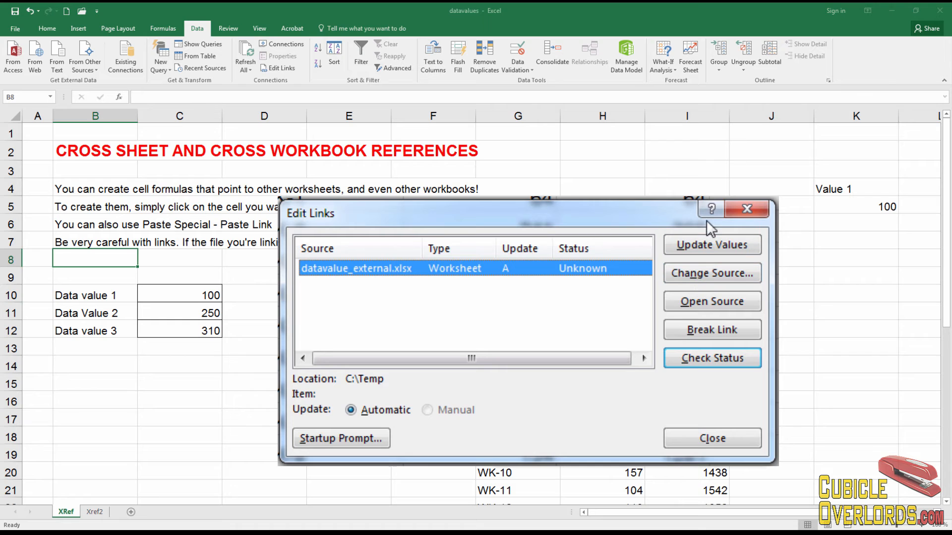
{"action": "left_click", "coordinate": [709, 271]}
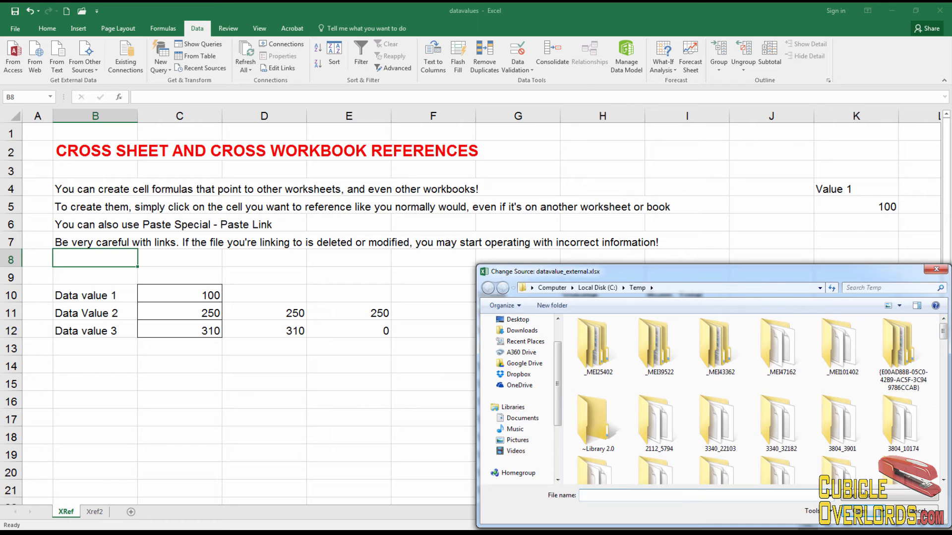
{"action": "left_click", "coordinate": [935, 269]}
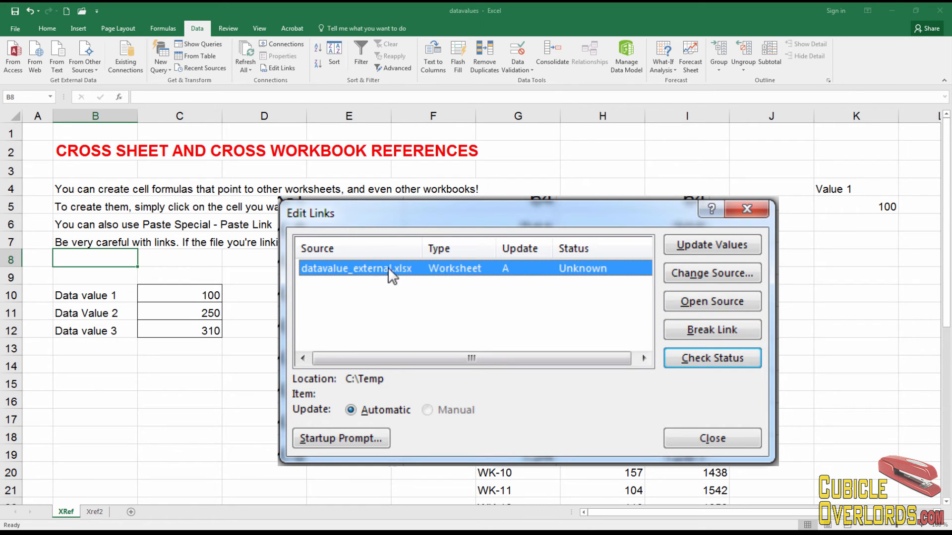
{"action": "left_click", "coordinate": [725, 437]}
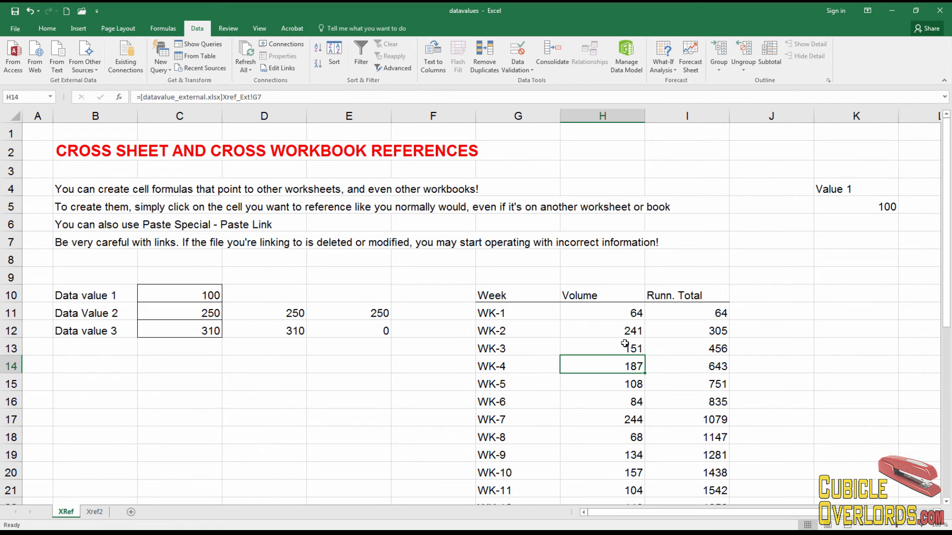
Step through the linked Volume and Runn. Total cells in rows 13 to 16 and examine their external references.
{"action": "key", "text": "Up"}
{"action": "key", "text": "Down"}
{"action": "key", "text": "Down"}
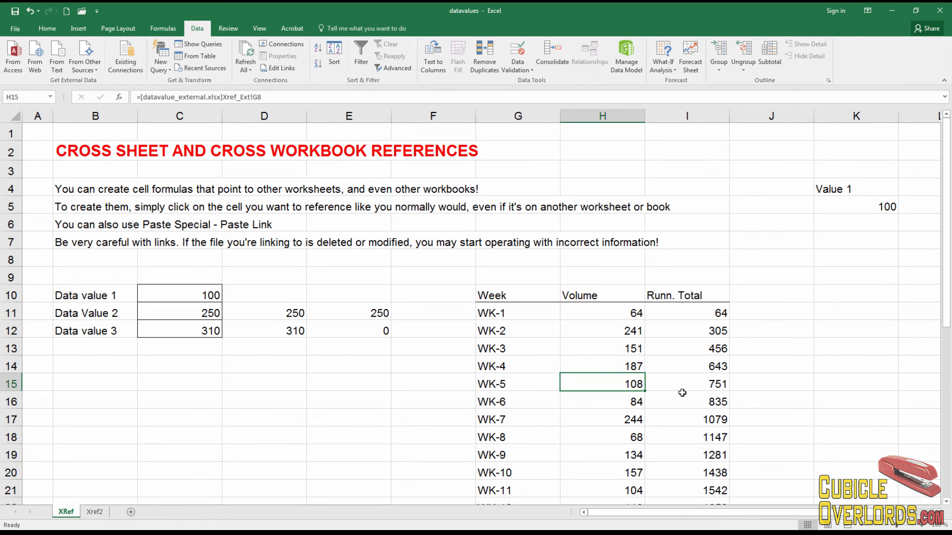
{"action": "key", "text": "Right"}
{"action": "key", "text": "Up"}
{"action": "key", "text": "Up"}
{"action": "key", "text": "Left"}
{"action": "key", "text": "Down"}
{"action": "key", "text": "Down"}
{"action": "key", "text": "Down"}
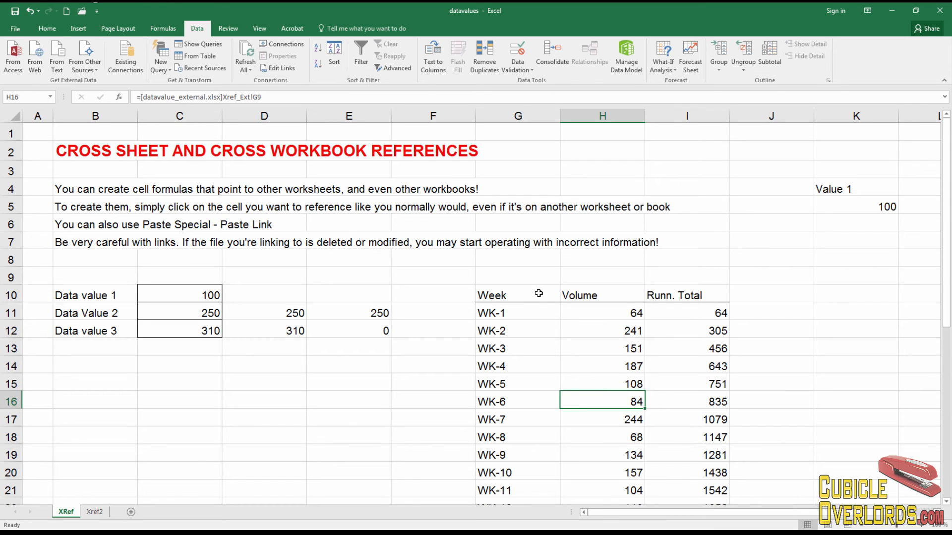
Close the datavalues and datavalue_external workbooks.
{"action": "left_click", "coordinate": [940, 10]}
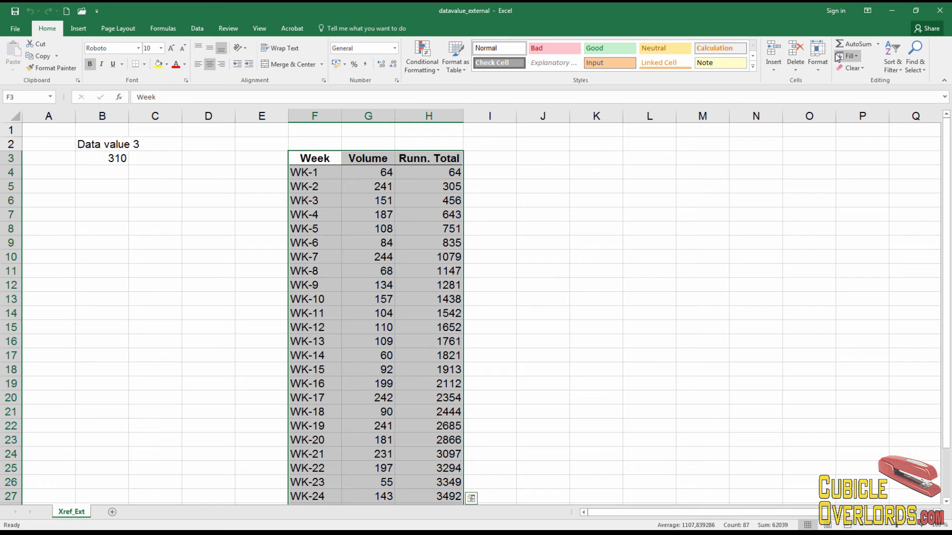
{"action": "left_click", "coordinate": [939, 9]}
{"action": "left_click", "coordinate": [431, 286]}
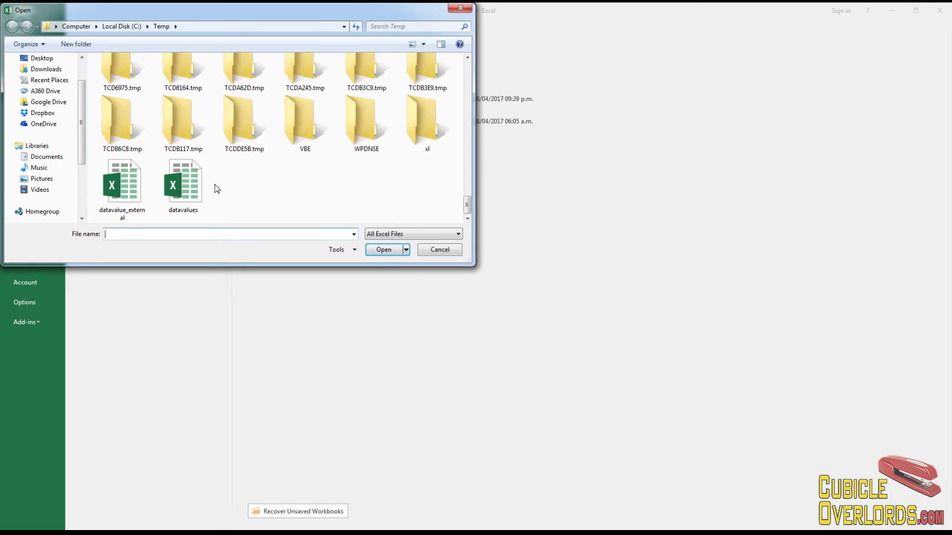
Reopen the datavalues workbook from C:\Temp and enable its content to allow automatic link updates.
{"action": "left_click", "coordinate": [194, 186]}
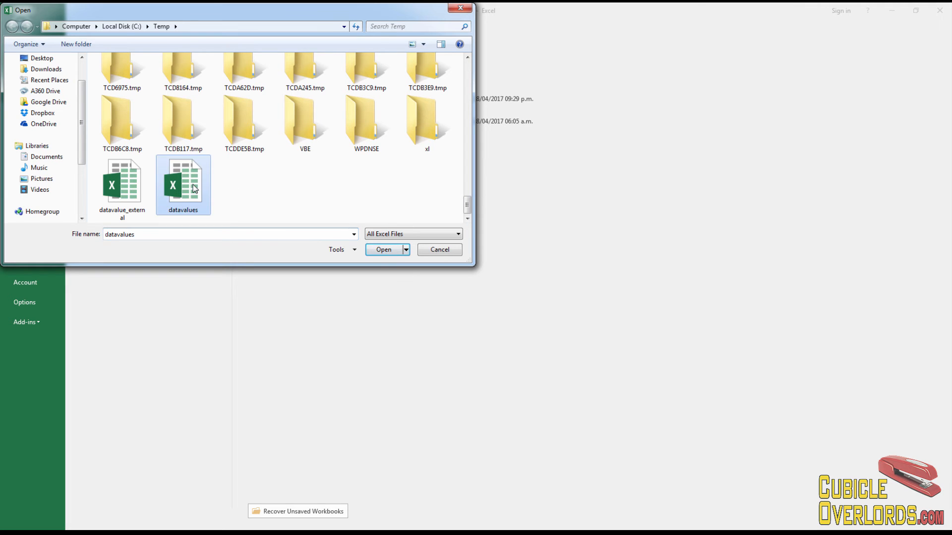
{"action": "left_click", "coordinate": [385, 250]}
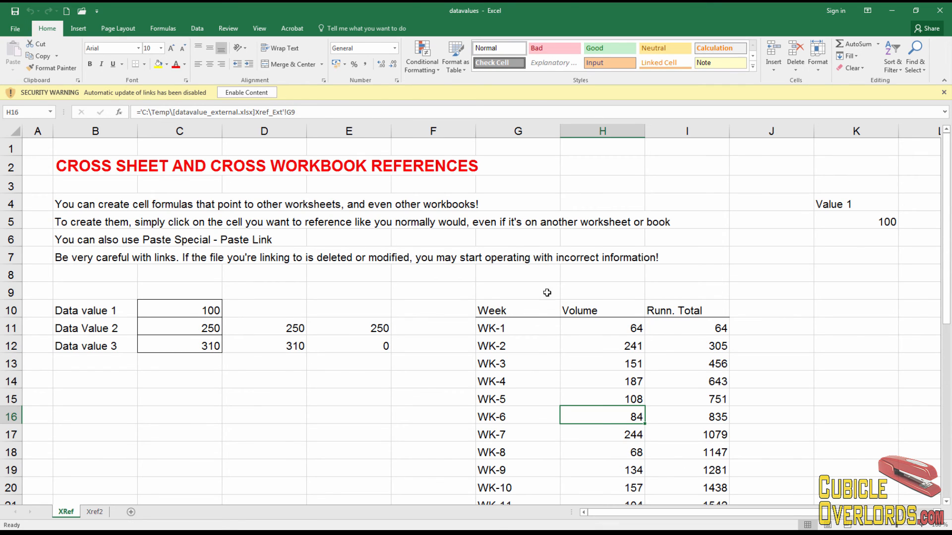
{"action": "left_click", "coordinate": [260, 94]}
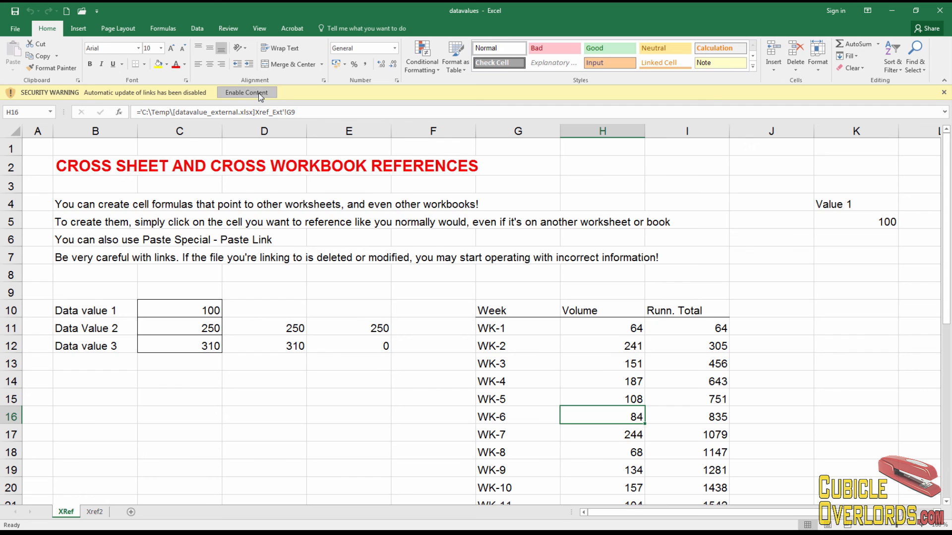
Examine the external workbook path in the WK-3 Volume formula in H13, leaving the cell without keeping any edit.
{"action": "left_click", "coordinate": [95, 220]}
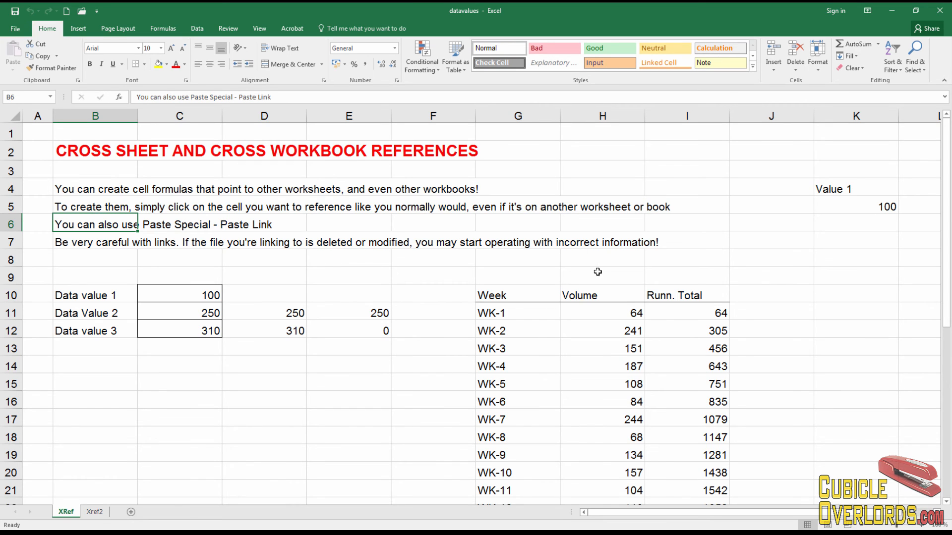
{"action": "left_click", "coordinate": [604, 344]}
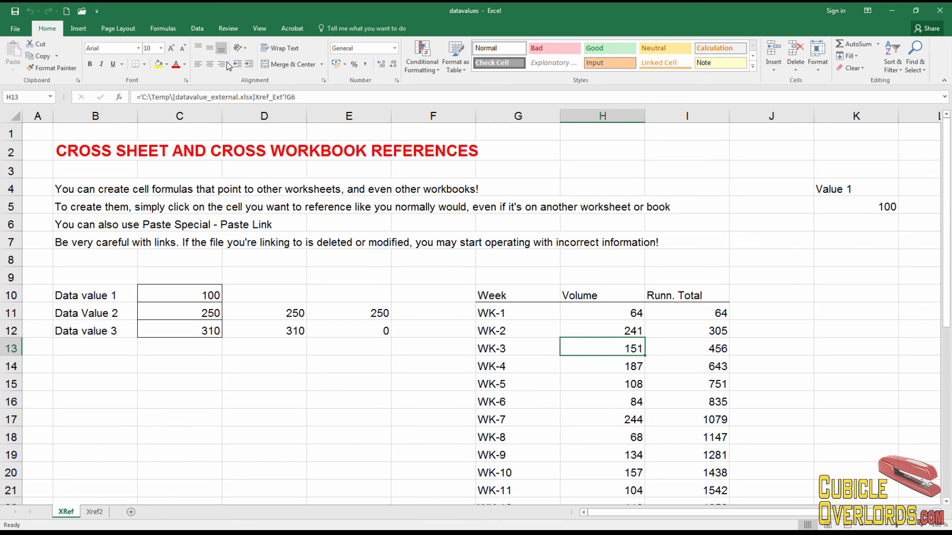
{"action": "left_click_drag", "start_coordinate": [149, 96], "coordinate": [226, 97]}
{"action": "left_click", "coordinate": [264, 188]}
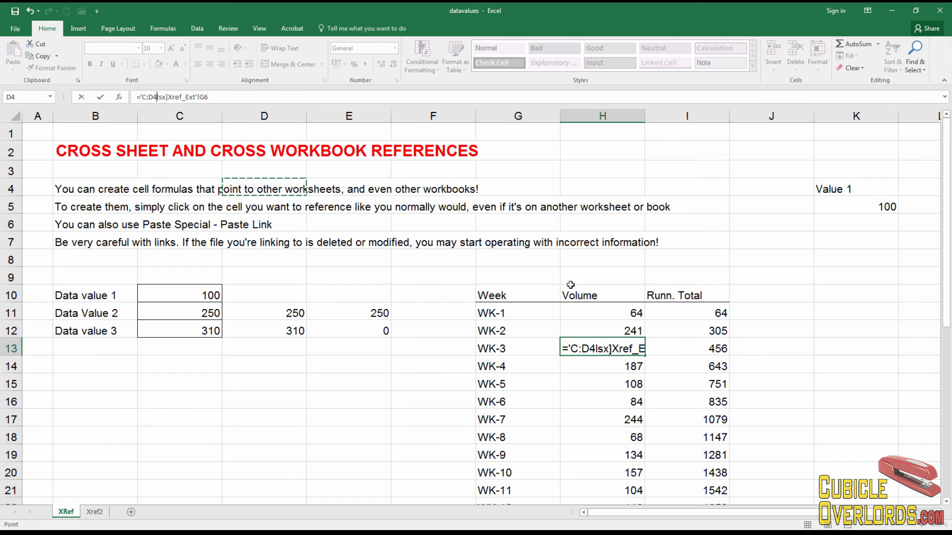
{"action": "key", "text": "Escape"}
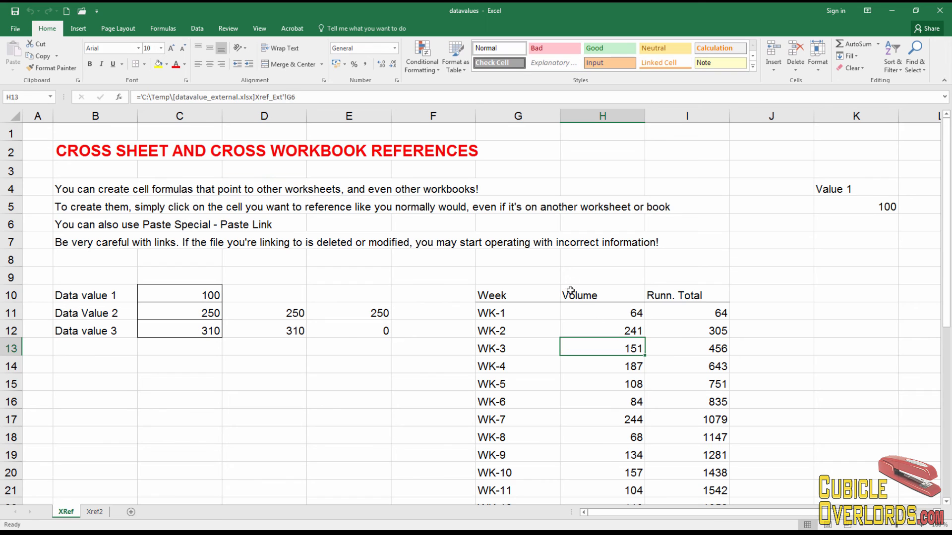
Break the link to datavalue_external.xlsx in Edit Links and close the dialog.
{"action": "left_click", "coordinate": [196, 28]}
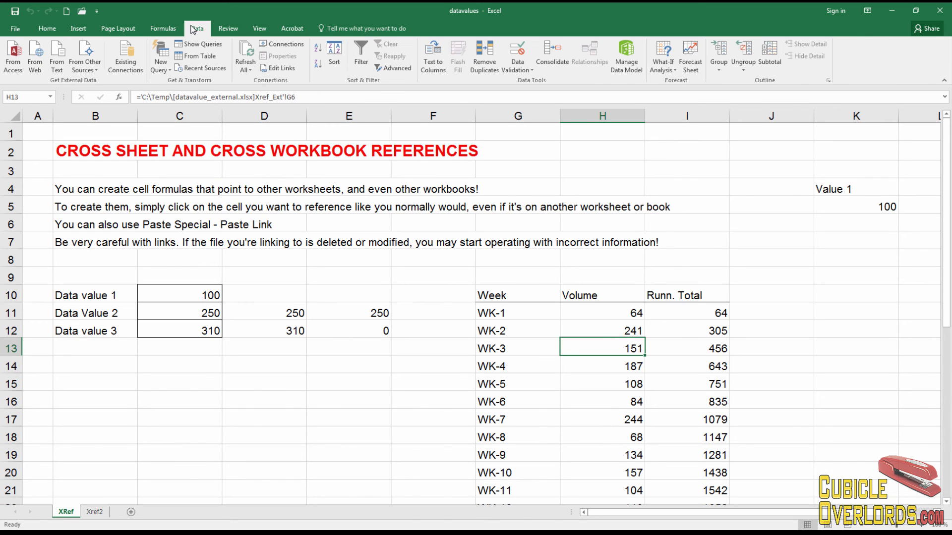
{"action": "left_click", "coordinate": [285, 70]}
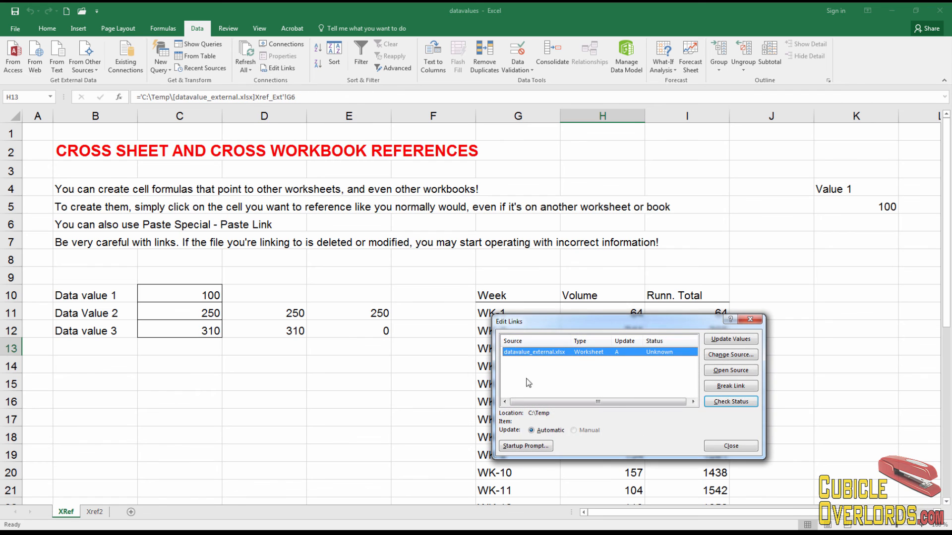
{"action": "left_click_drag", "start_coordinate": [659, 322], "coordinate": [410, 183]}
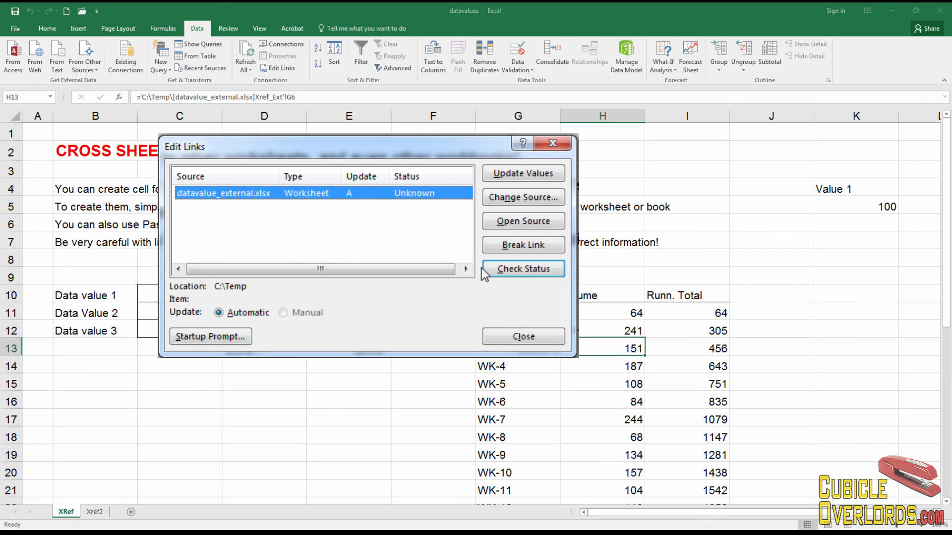
{"action": "left_click", "coordinate": [526, 246]}
{"action": "left_click", "coordinate": [449, 301]}
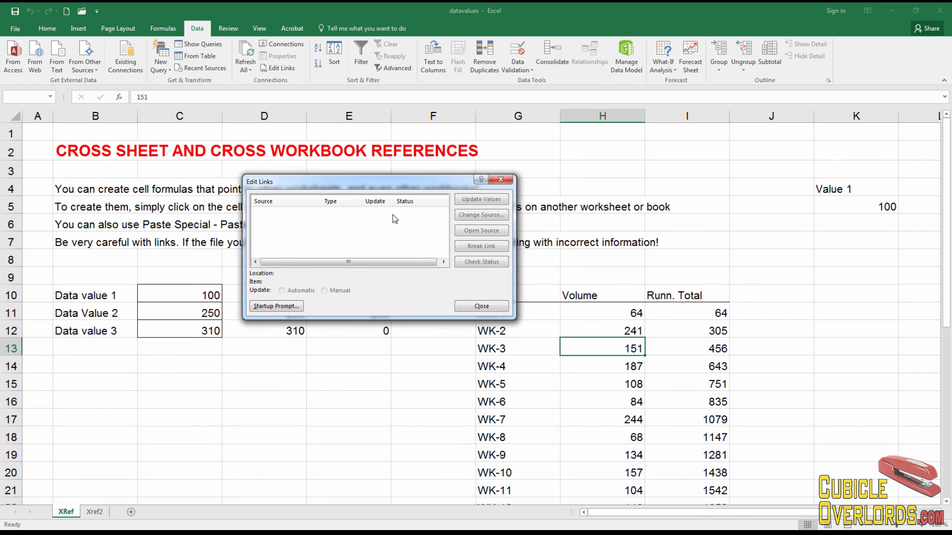
{"action": "left_click", "coordinate": [475, 306]}
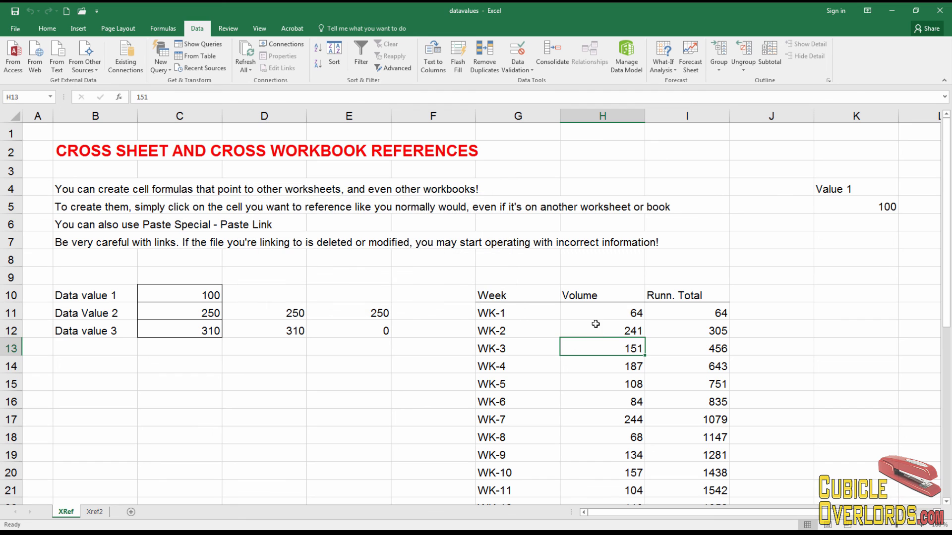
Step through the Volume and Runn. Total cells of the weekly table and check whether they contain formulas or plain values.
{"action": "left_click", "coordinate": [593, 326]}
{"action": "left_click", "coordinate": [609, 385]}
{"action": "left_click", "coordinate": [617, 437]}
{"action": "left_click", "coordinate": [702, 426]}
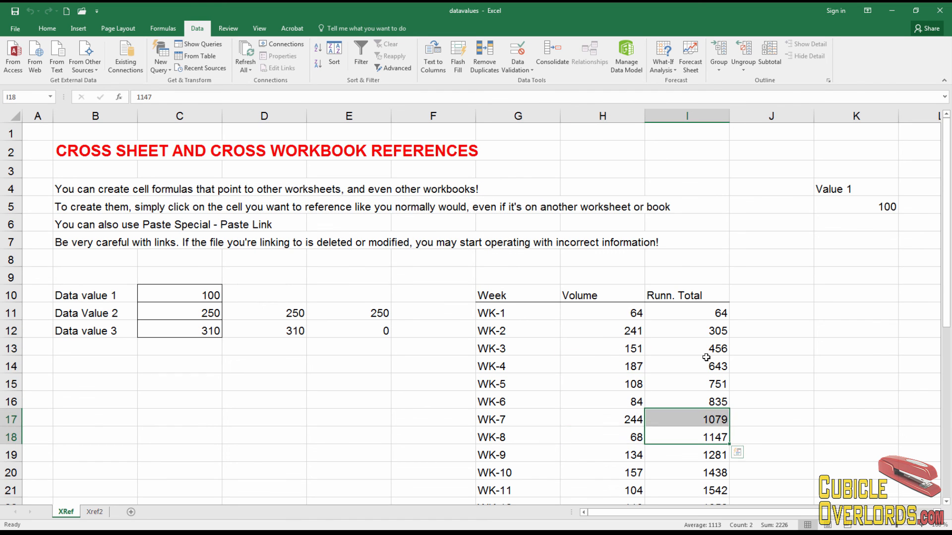
{"action": "left_click", "coordinate": [707, 364]}
{"action": "left_click", "coordinate": [710, 330]}
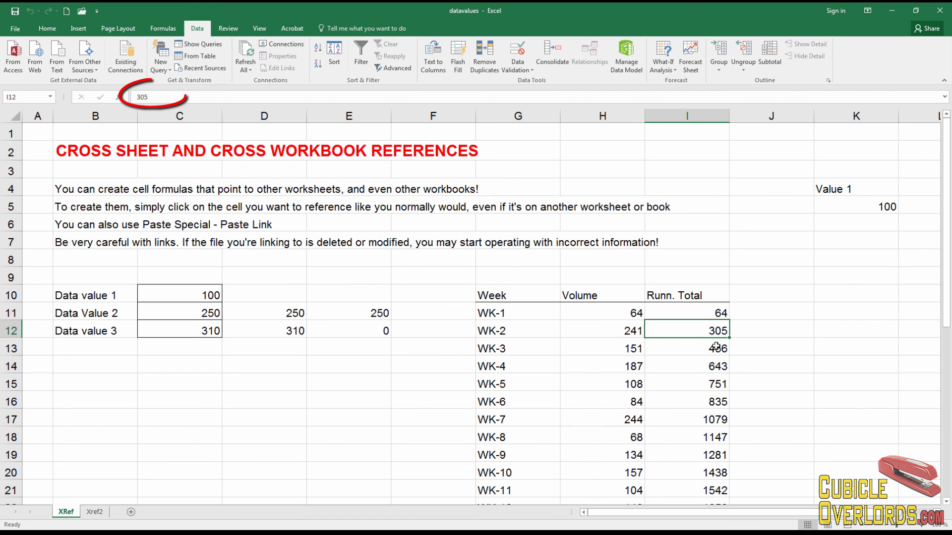
{"action": "double_click", "coordinate": [719, 381]}
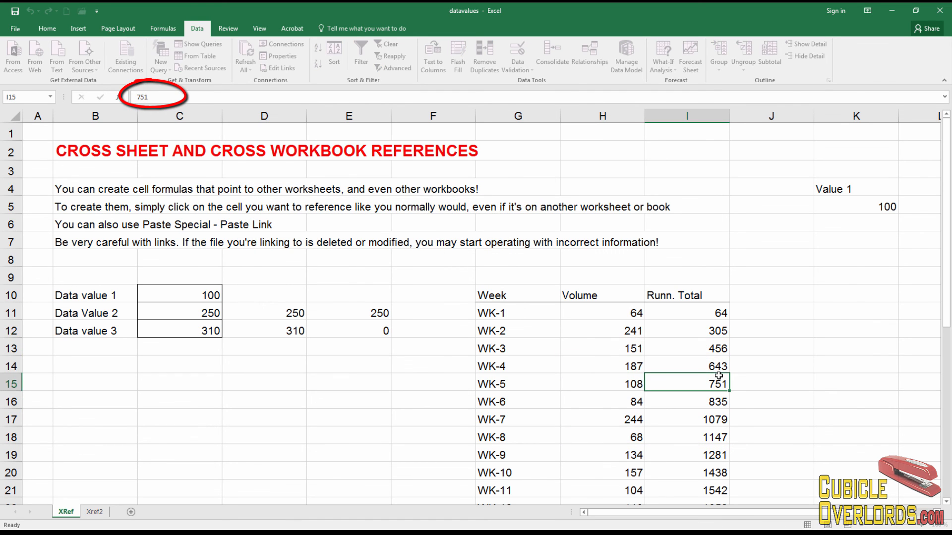
{"action": "left_click", "coordinate": [700, 449]}
Save the datavalues workbook and select the heading in cell B2.
{"action": "left_click", "coordinate": [505, 368]}
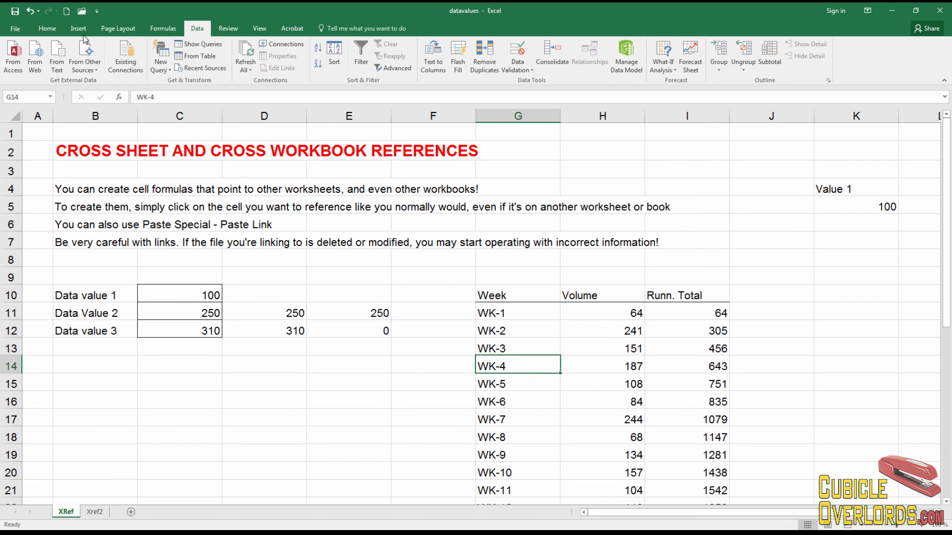
{"action": "left_click", "coordinate": [9, 11]}
{"action": "left_click", "coordinate": [89, 155]}
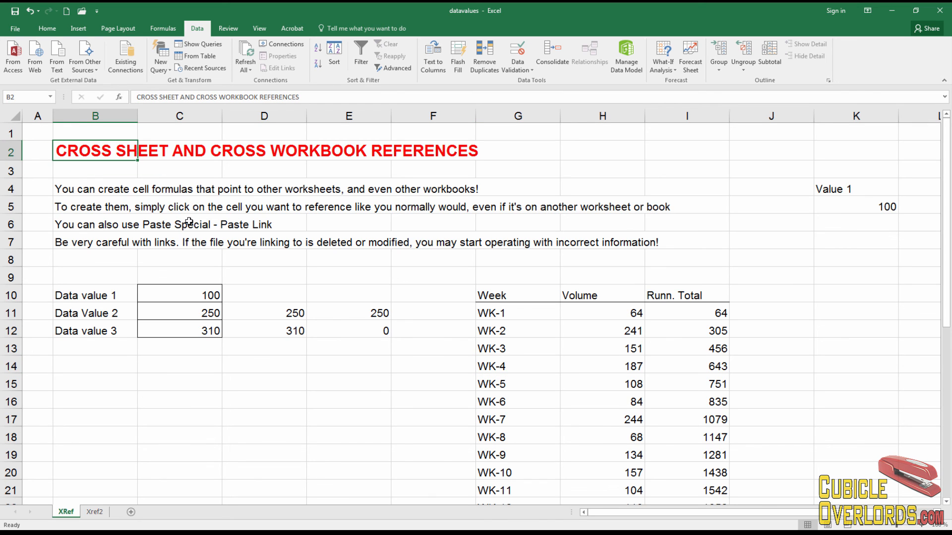